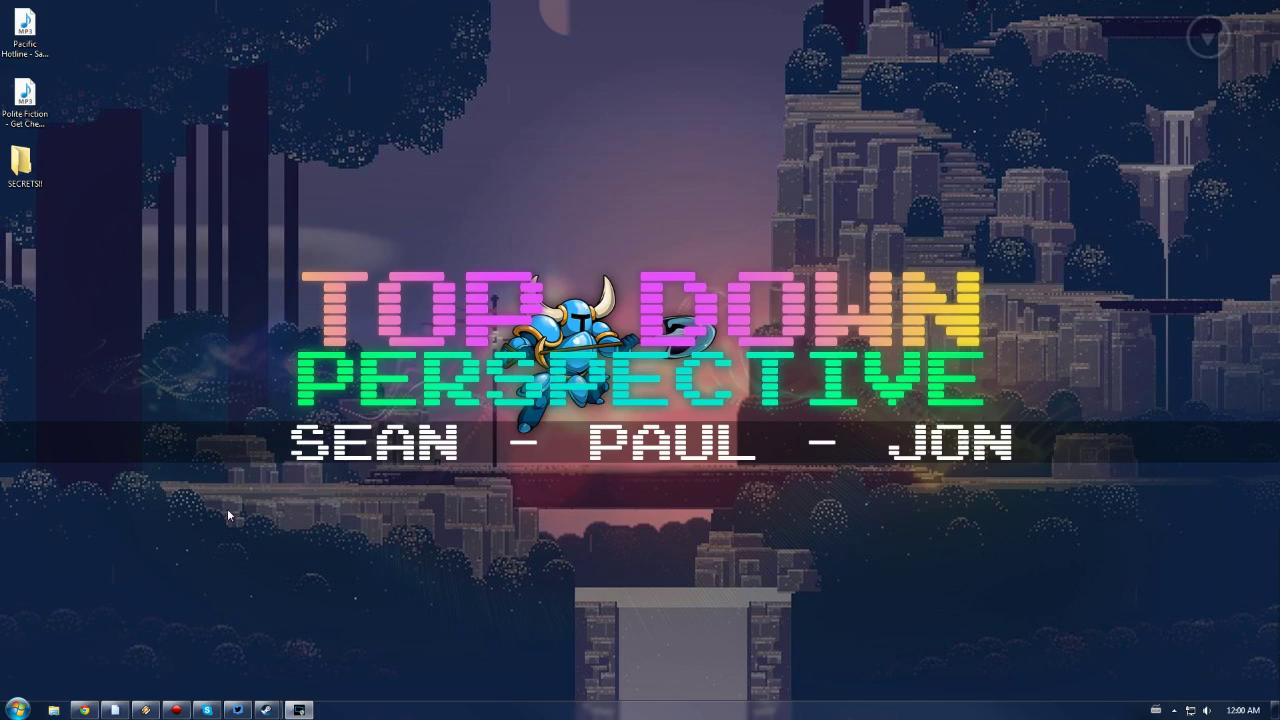
{"action": "mouse_move", "coordinate": [266, 709]}
{"action": "left_click", "coordinate": [196, 657]}
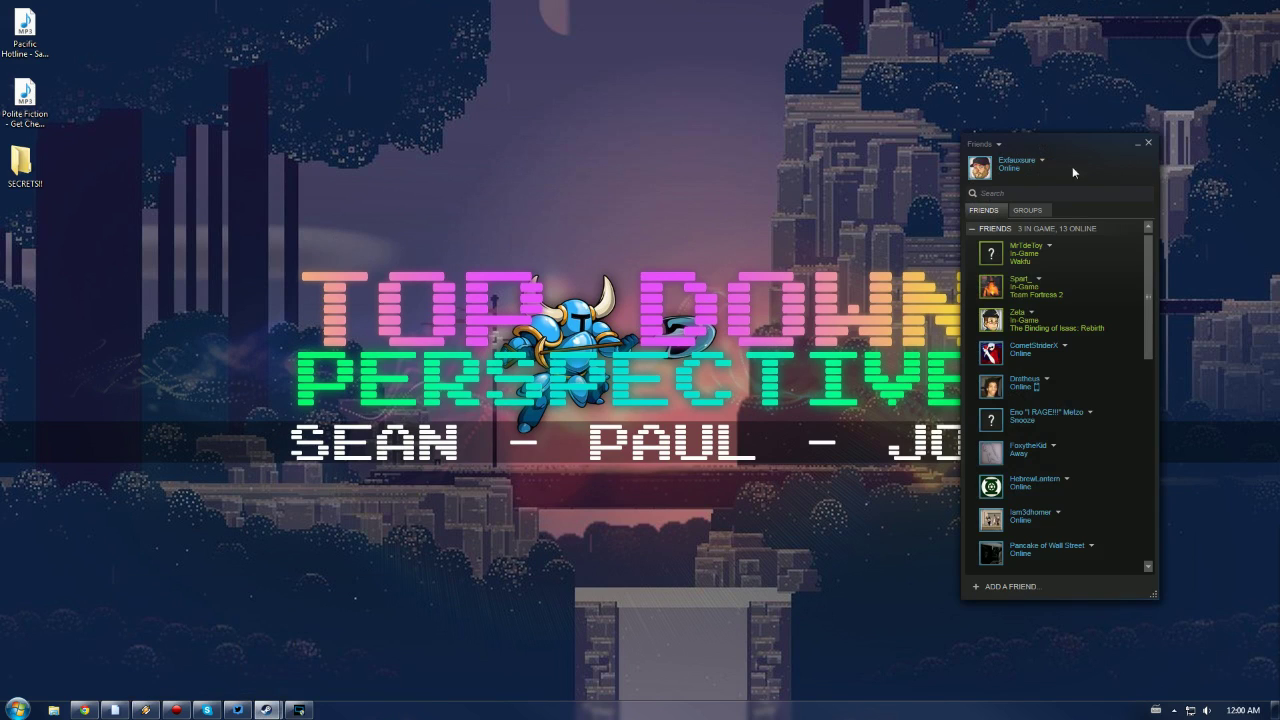
{"action": "left_click", "coordinate": [1150, 143]}
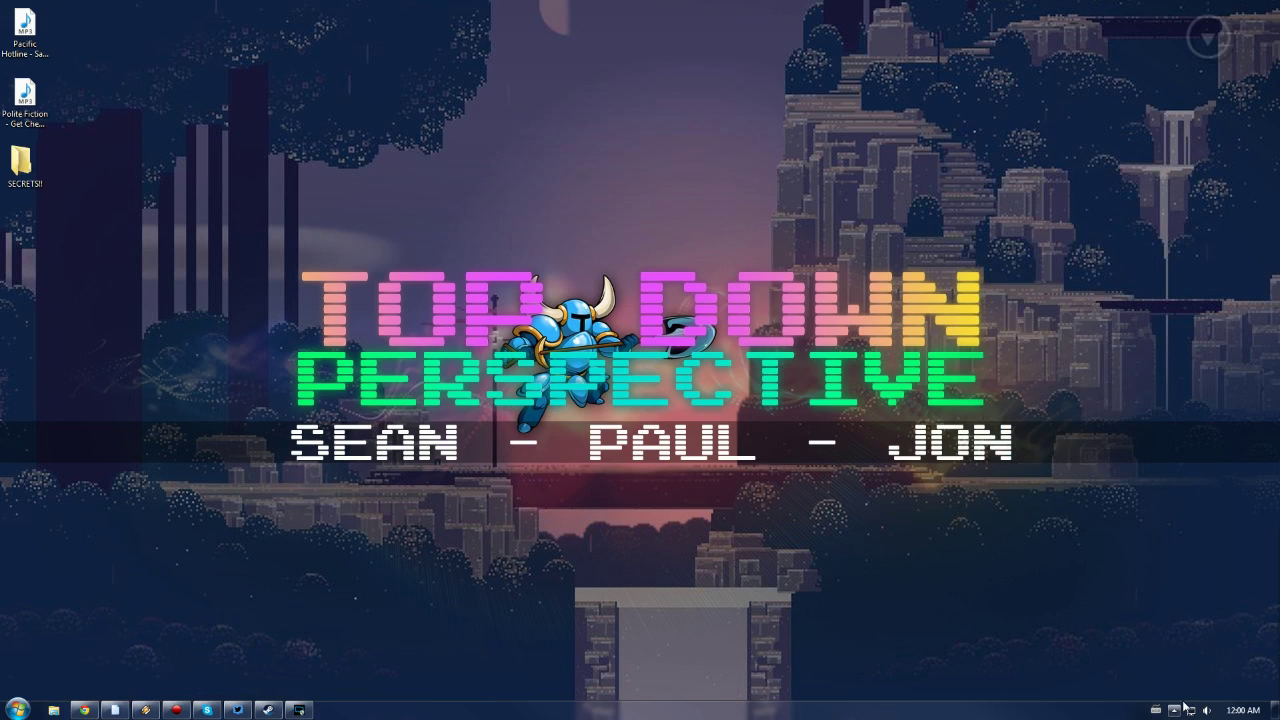
Bring up the Steam main window with the game library and reposition it on the desktop
{"action": "left_click", "coordinate": [1183, 706]}
{"action": "left_click", "coordinate": [1194, 602]}
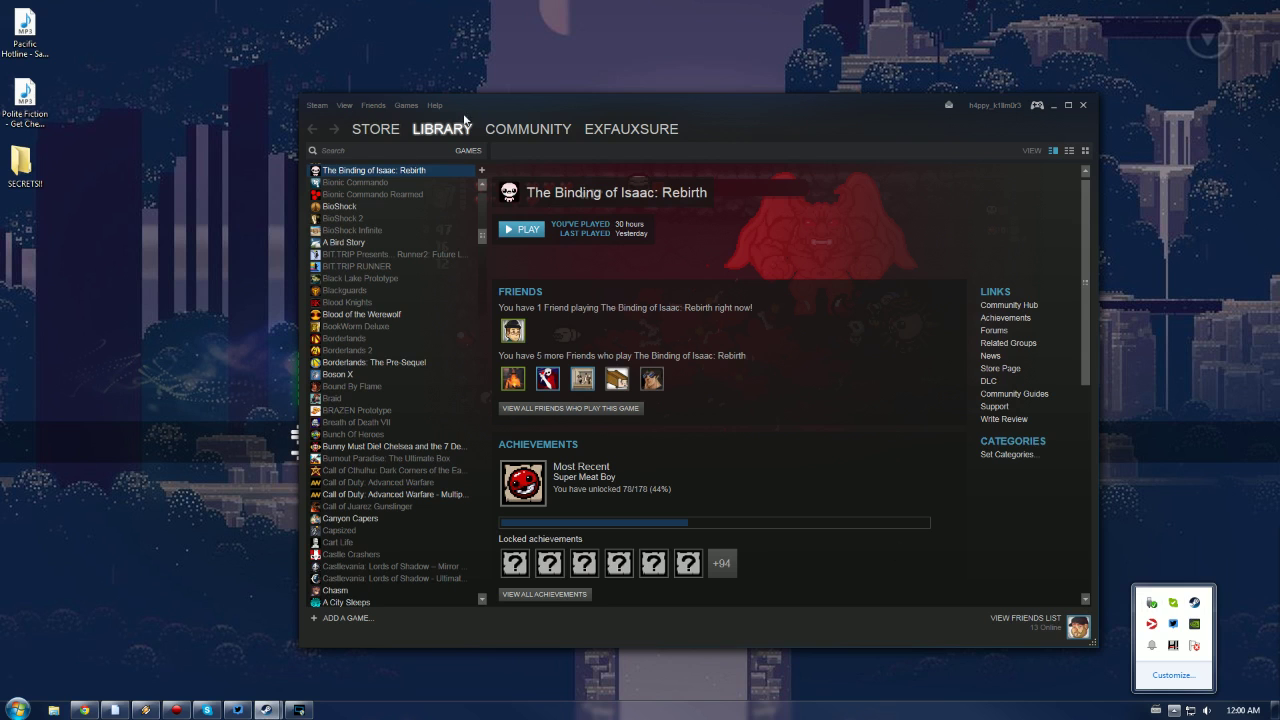
{"action": "left_click_drag", "start_coordinate": [869, 124], "coordinate": [834, 102]}
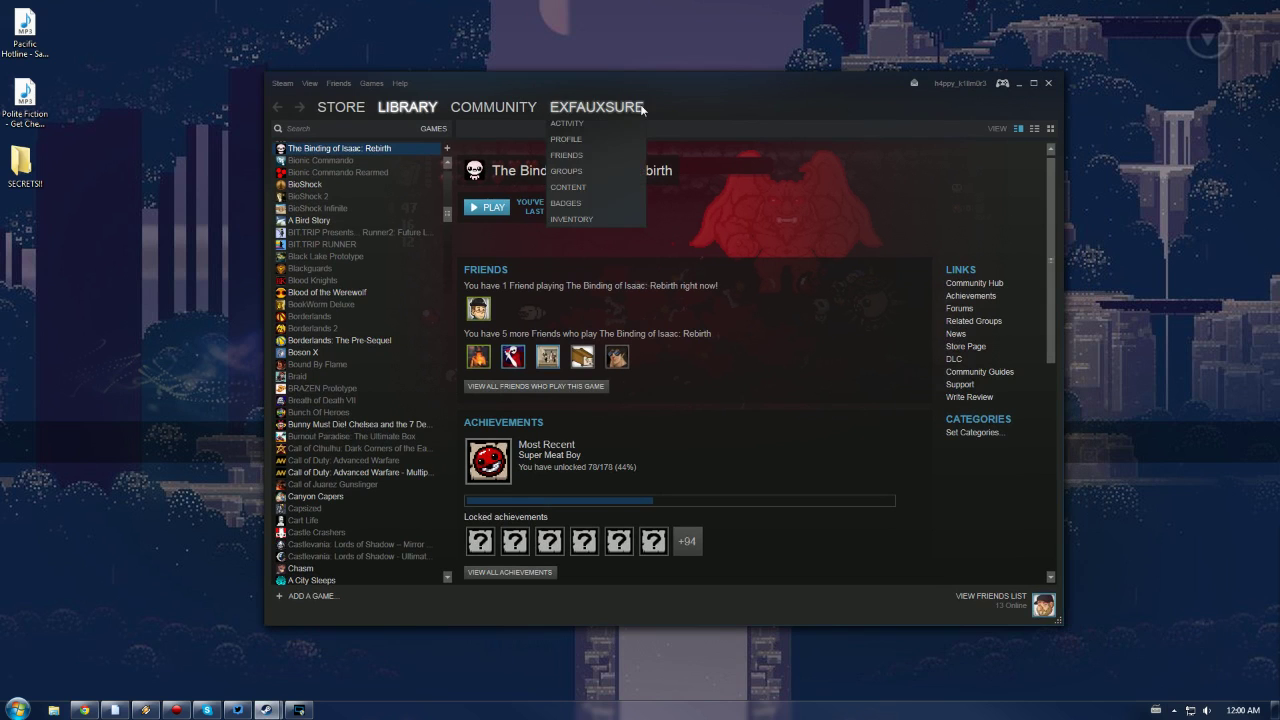
{"action": "left_click_drag", "start_coordinate": [690, 74], "coordinate": [715, 68]}
Open the Steam client settings and check the beta participation choices for the account
{"action": "mouse_move", "coordinate": [484, 121]}
{"action": "left_click", "coordinate": [307, 78]}
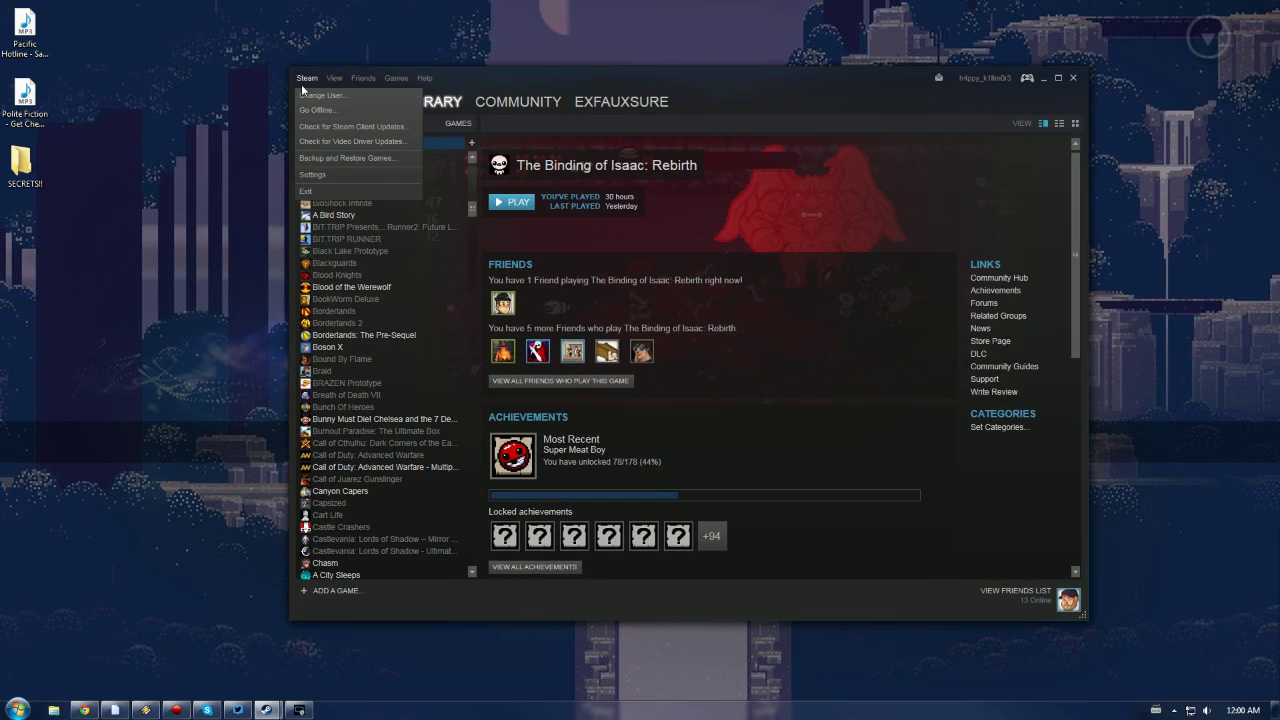
{"action": "mouse_move", "coordinate": [334, 78]}
{"action": "left_click", "coordinate": [319, 177]}
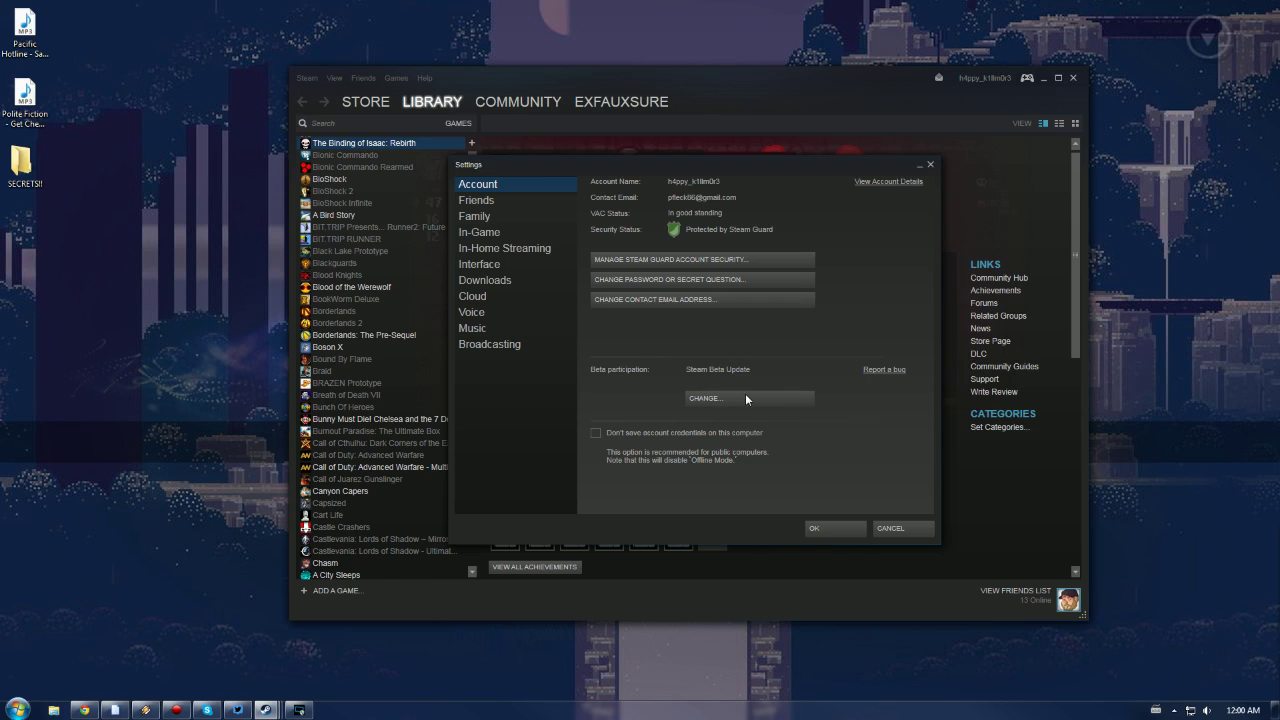
{"action": "left_click", "coordinate": [711, 404]}
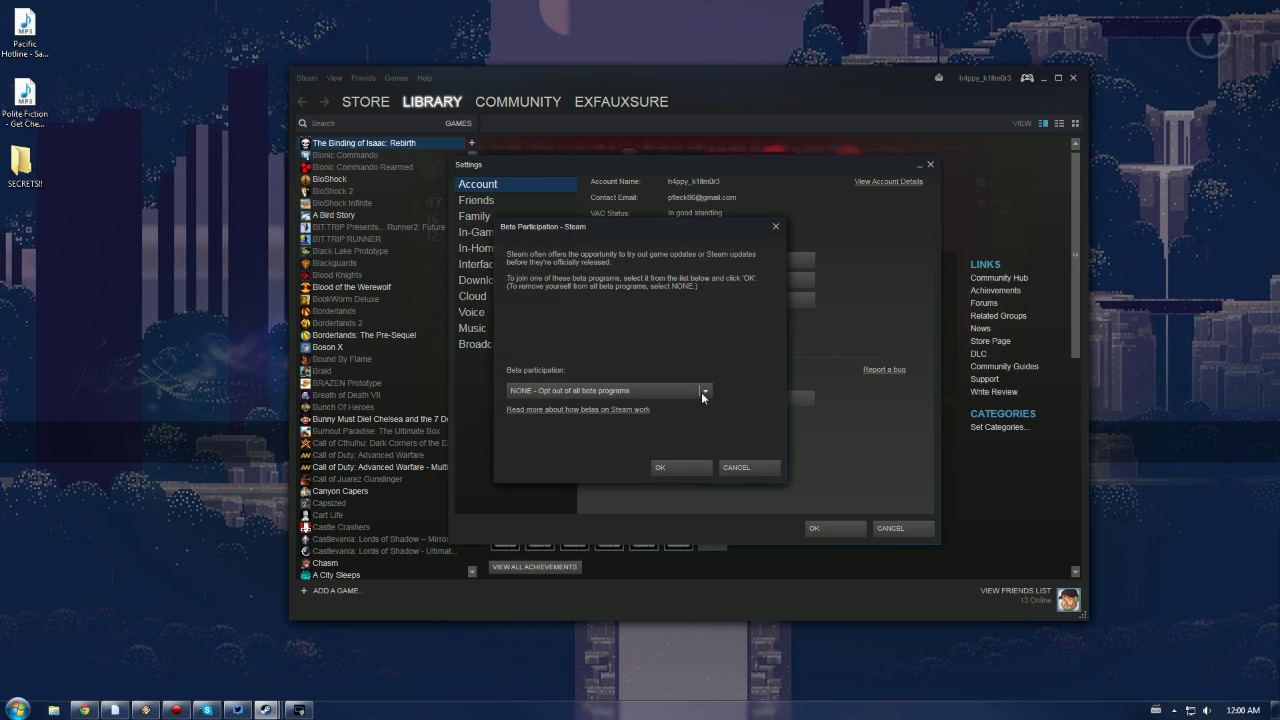
{"action": "left_click", "coordinate": [701, 392]}
{"action": "left_click", "coordinate": [544, 422]}
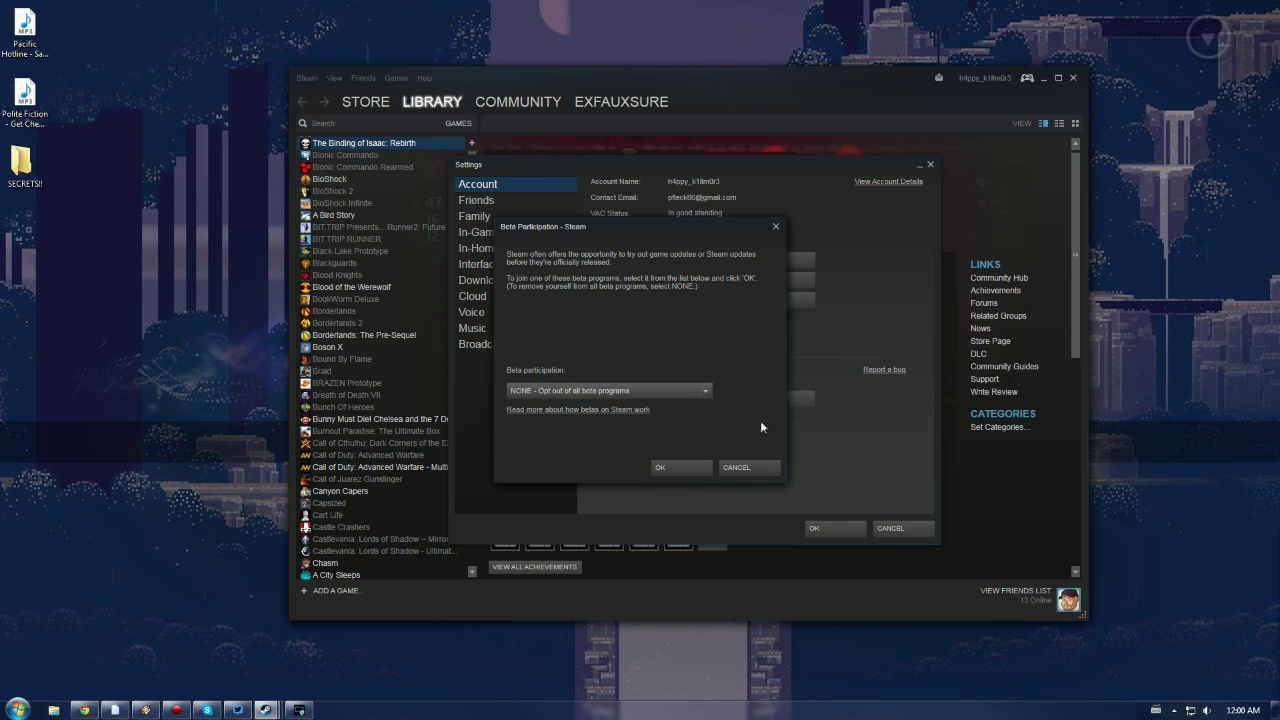
{"action": "left_click", "coordinate": [676, 467]}
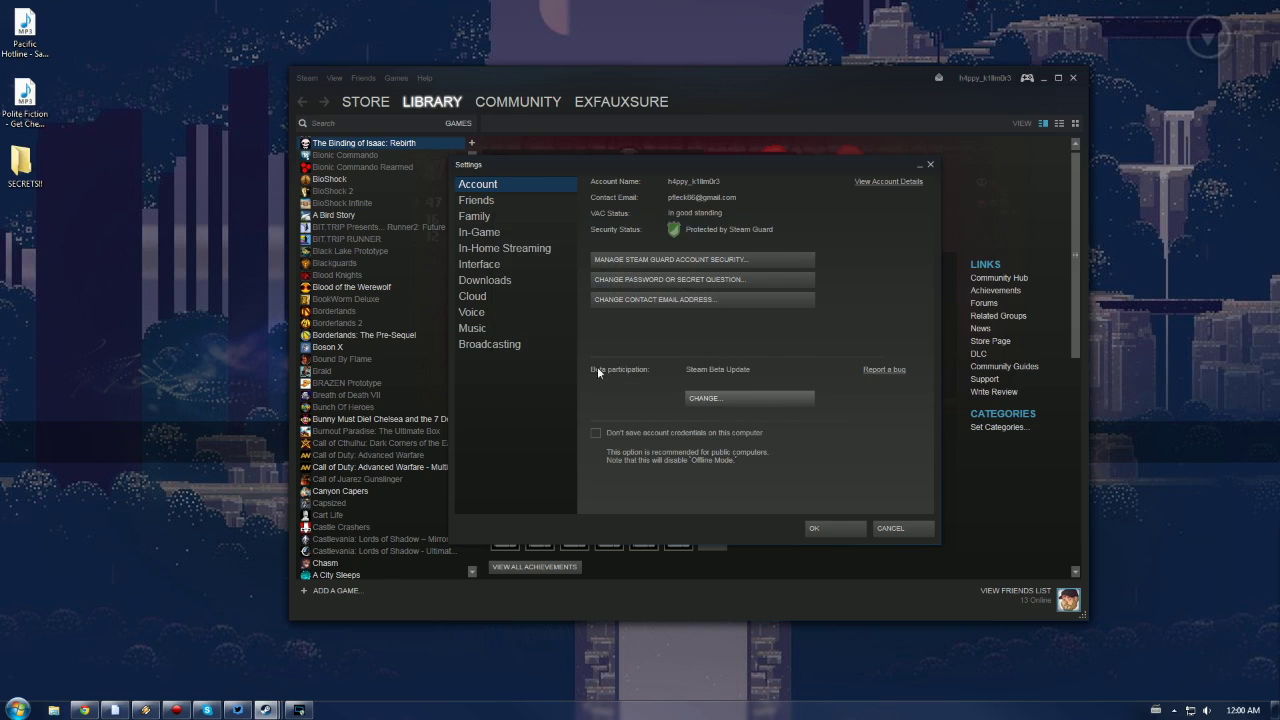
Open the Broadcasting settings and set the privacy setting to "Friends can watch my games"
{"action": "left_click", "coordinate": [490, 346]}
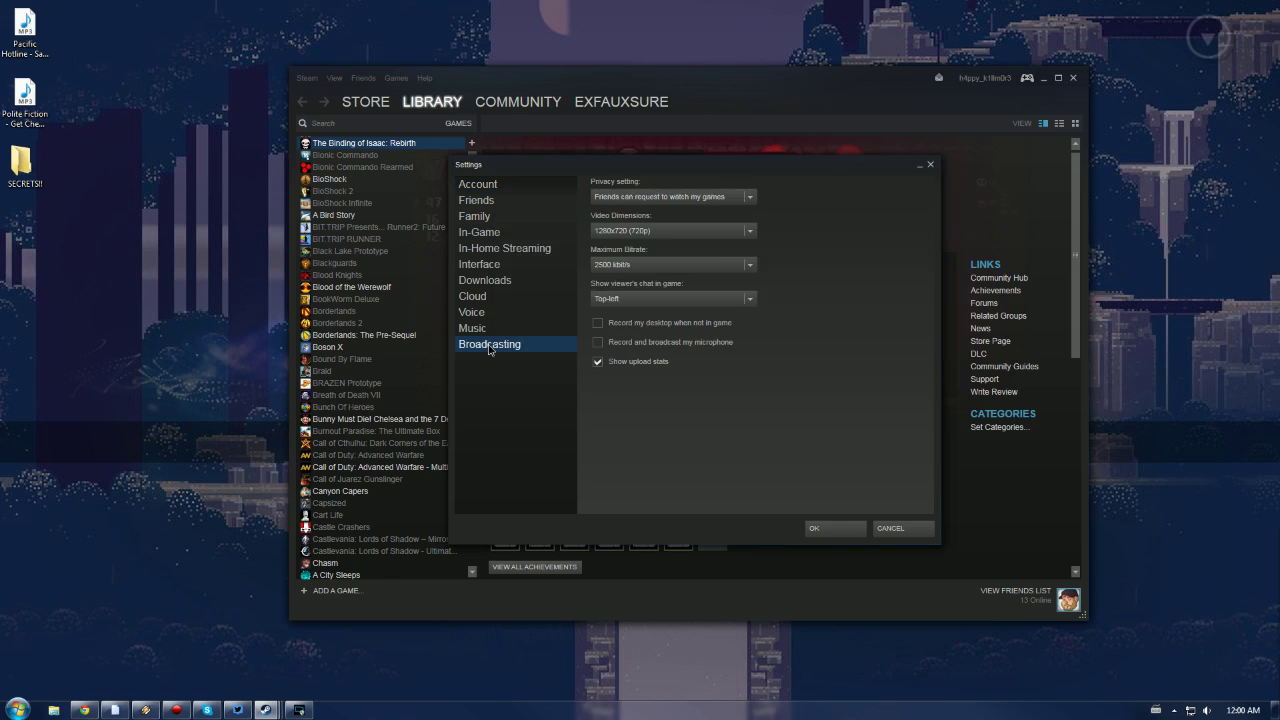
{"action": "left_click", "coordinate": [749, 204]}
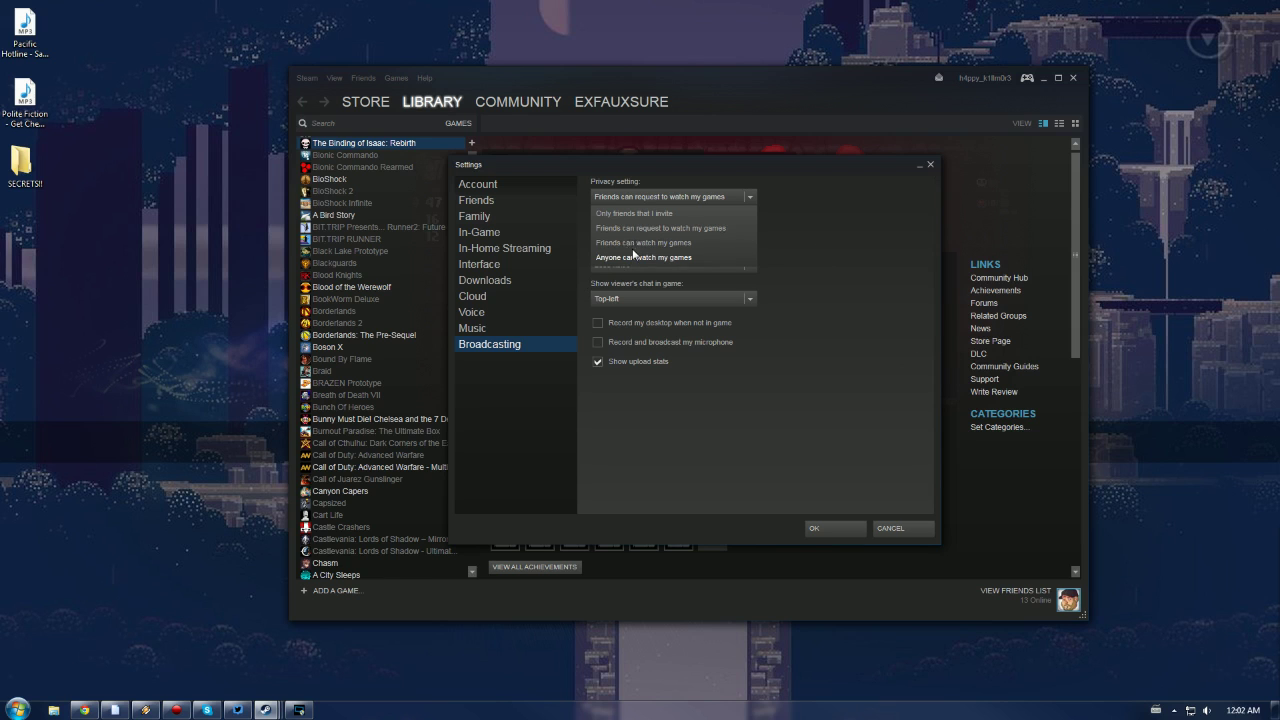
{"action": "left_click", "coordinate": [750, 197]}
{"action": "left_click", "coordinate": [750, 197]}
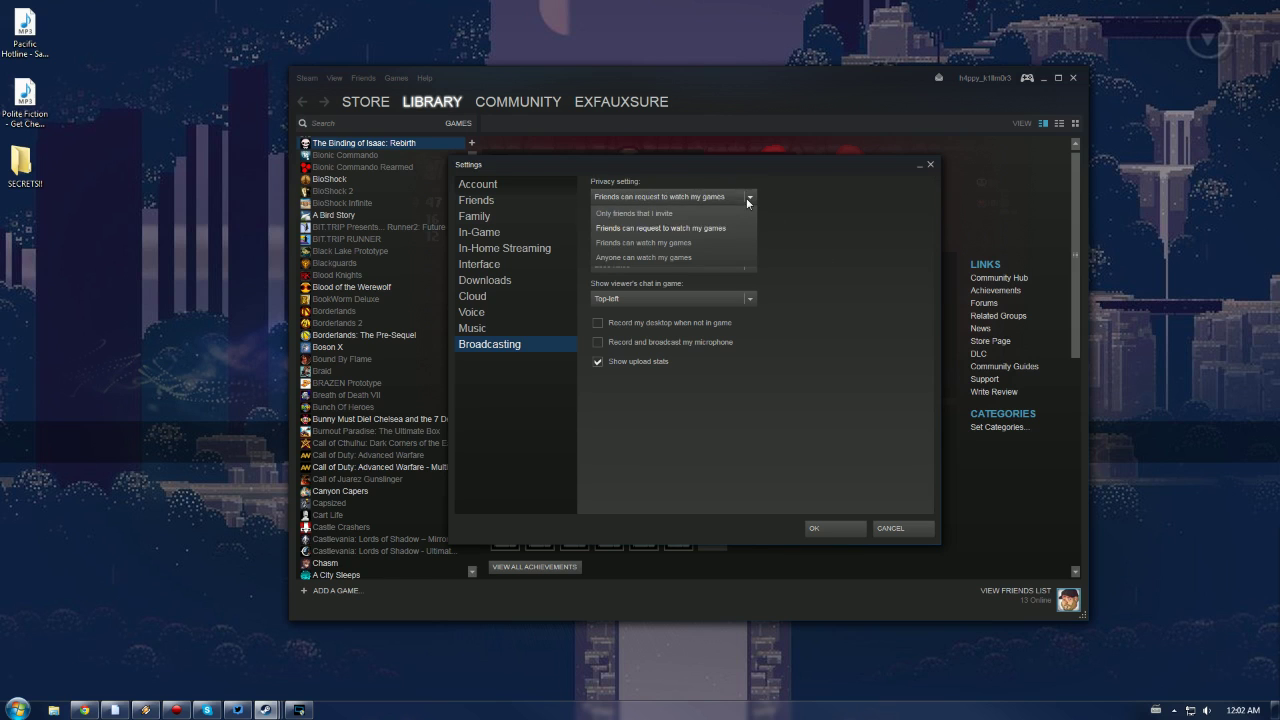
{"action": "left_click", "coordinate": [638, 229]}
{"action": "left_click", "coordinate": [658, 195]}
{"action": "left_click", "coordinate": [669, 245]}
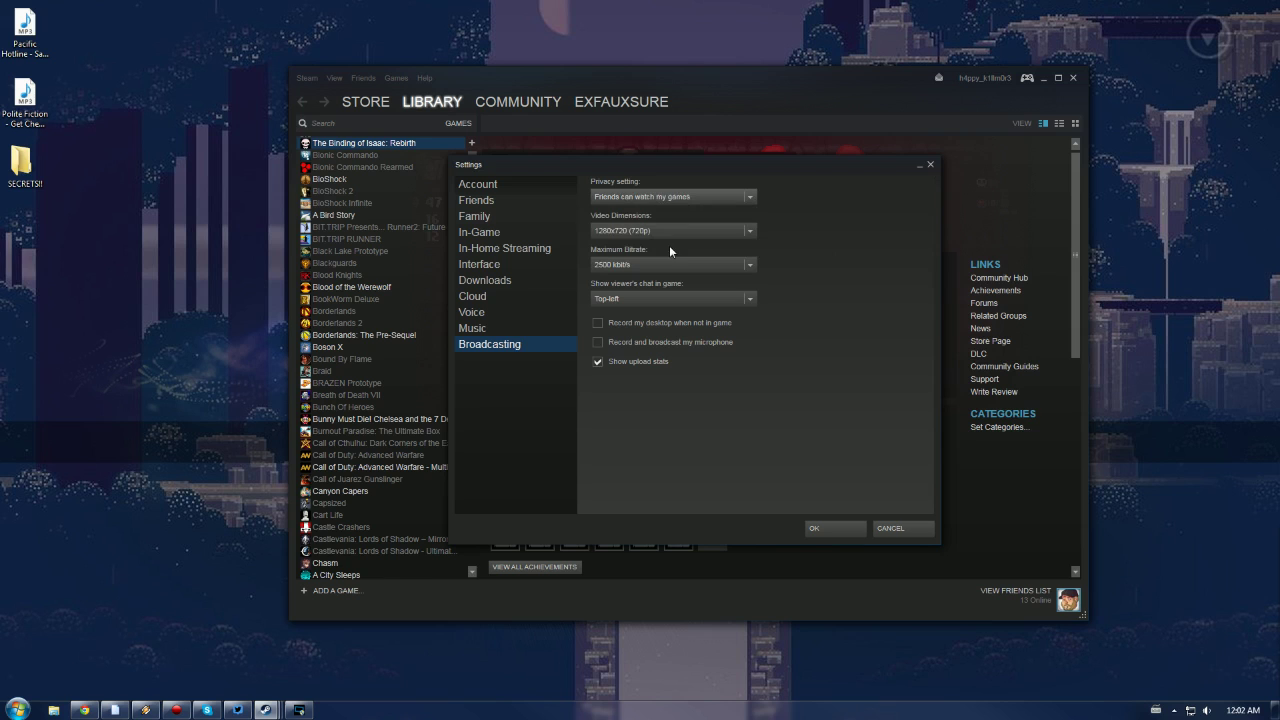
Set the broadcast video dimensions to 1280x720 (720p)
{"action": "left_click", "coordinate": [752, 230]}
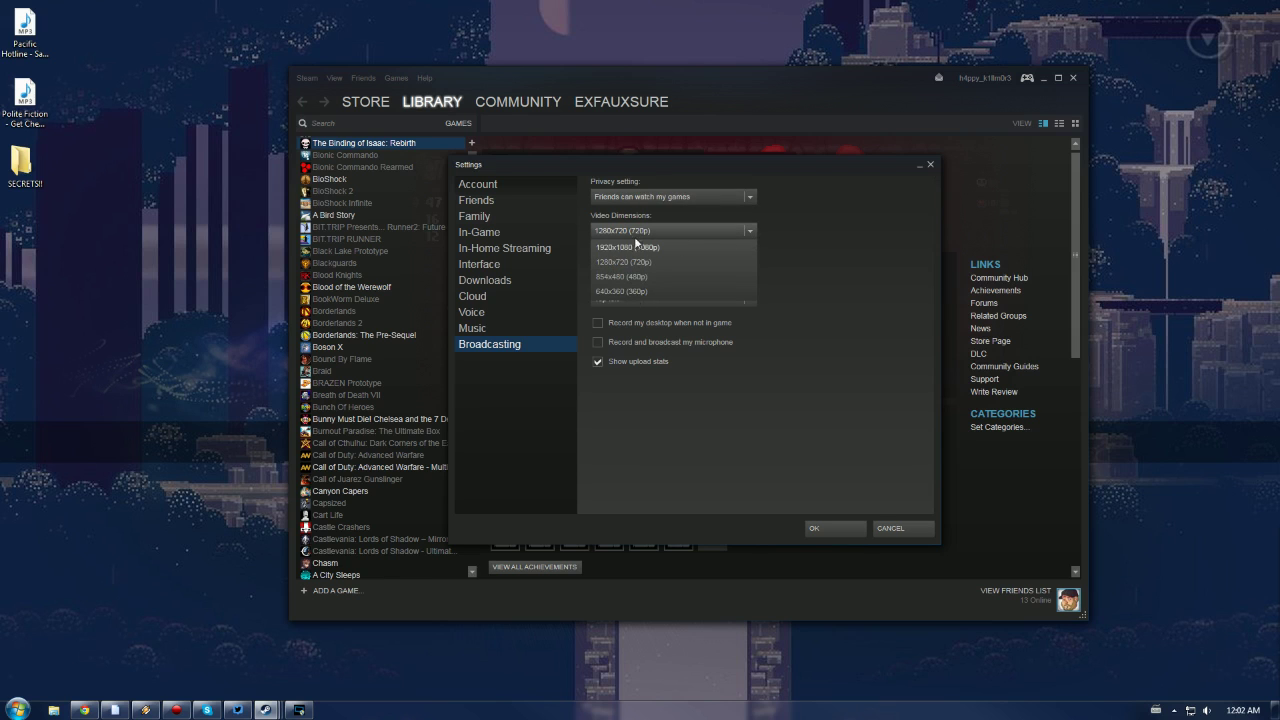
{"action": "left_click", "coordinate": [621, 262]}
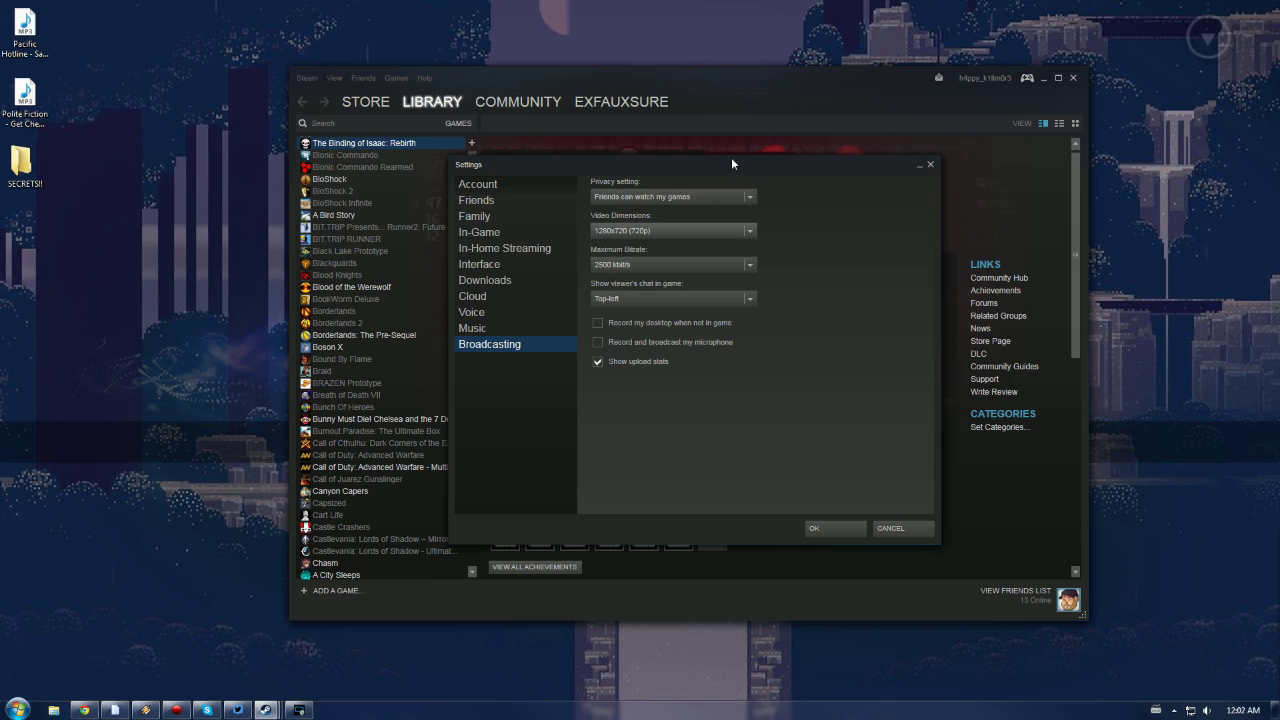
{"action": "left_click", "coordinate": [645, 231]}
{"action": "left_click", "coordinate": [836, 242]}
Look through the available maximum bitrate and video dimensions options for broadcasting
{"action": "left_click", "coordinate": [720, 268]}
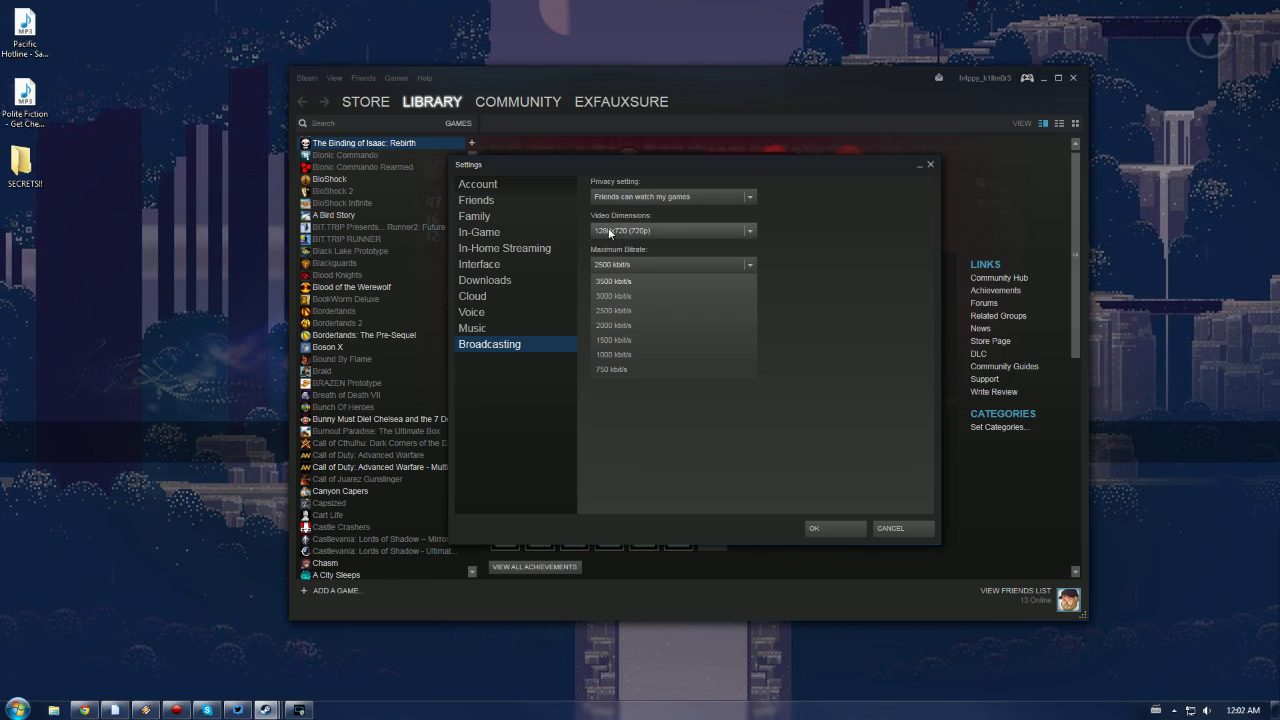
{"action": "left_click", "coordinate": [666, 231]}
{"action": "left_click", "coordinate": [664, 233]}
{"action": "left_click", "coordinate": [664, 233]}
{"action": "left_click", "coordinate": [653, 245]}
{"action": "left_click", "coordinate": [654, 234]}
{"action": "left_click", "coordinate": [654, 234]}
{"action": "left_click", "coordinate": [654, 234]}
{"action": "left_click", "coordinate": [654, 234]}
{"action": "left_click", "coordinate": [654, 234]}
{"action": "left_click", "coordinate": [634, 264]}
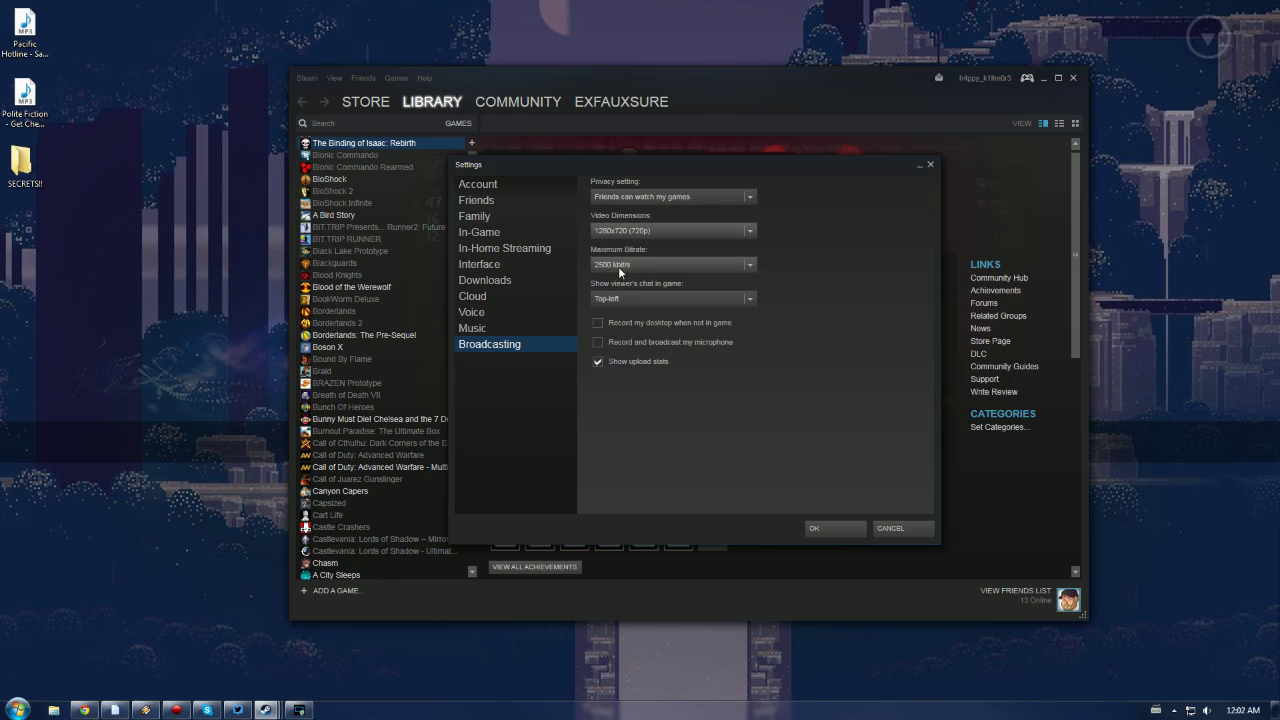
Set the maximum bitrate to 3000 kbit/s and choose Top-left for showing the viewers' chat in game
{"action": "left_click", "coordinate": [603, 266]}
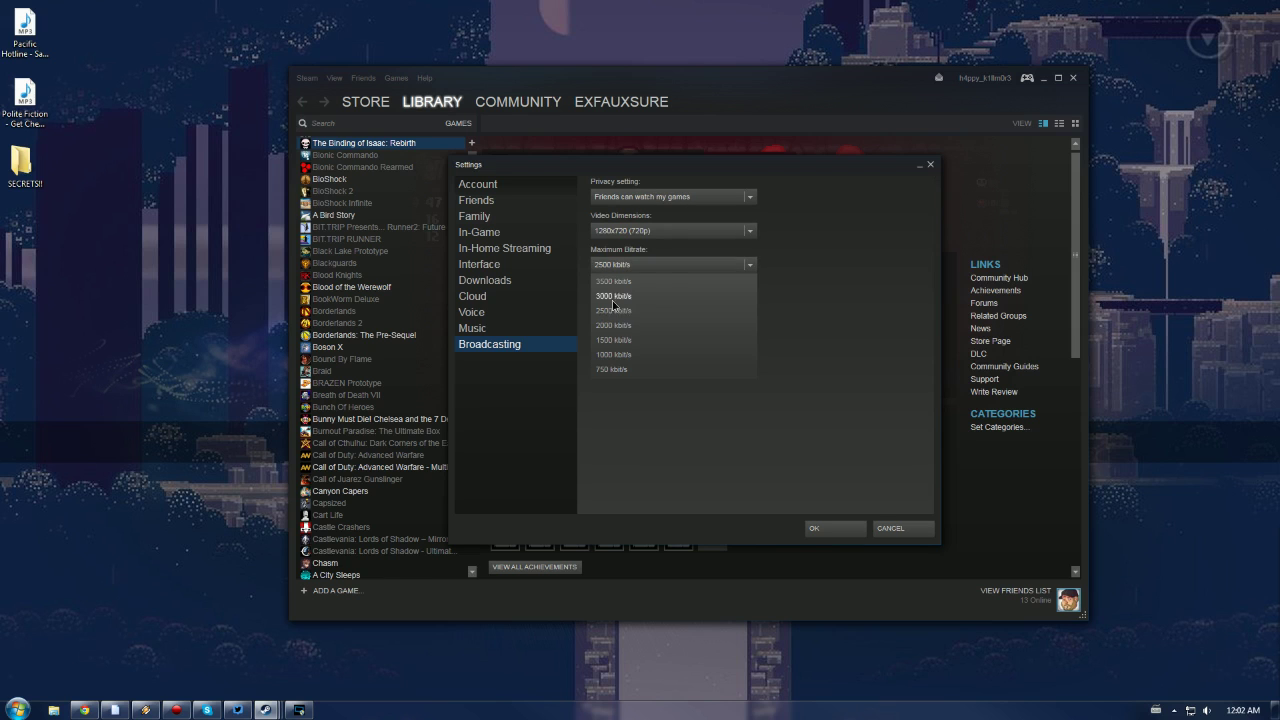
{"action": "left_click", "coordinate": [613, 296]}
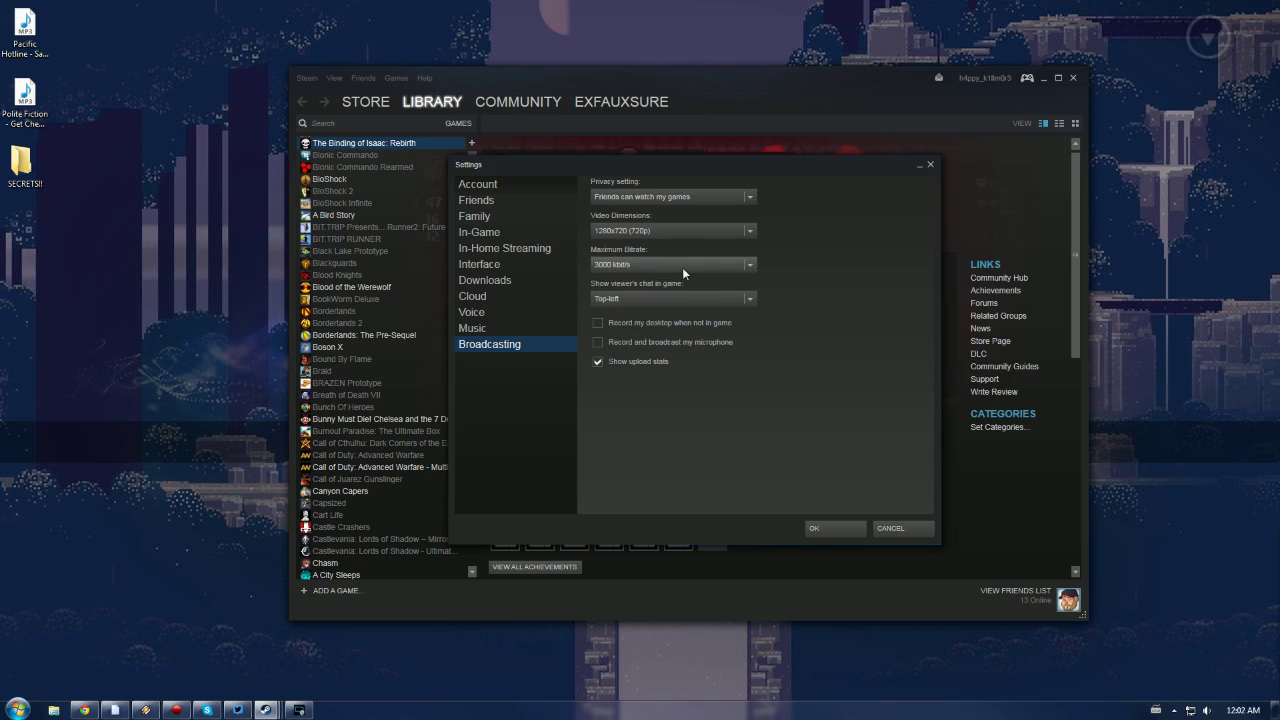
{"action": "left_click", "coordinate": [682, 267]}
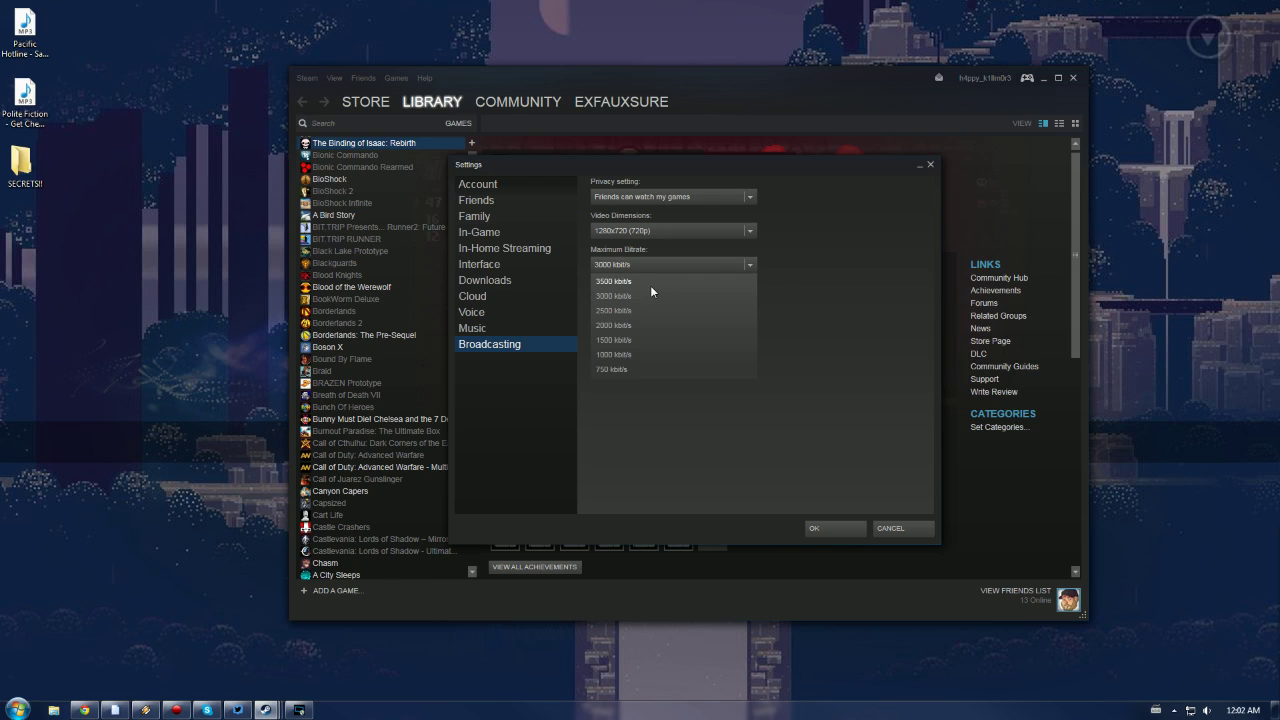
{"action": "left_click", "coordinate": [799, 262]}
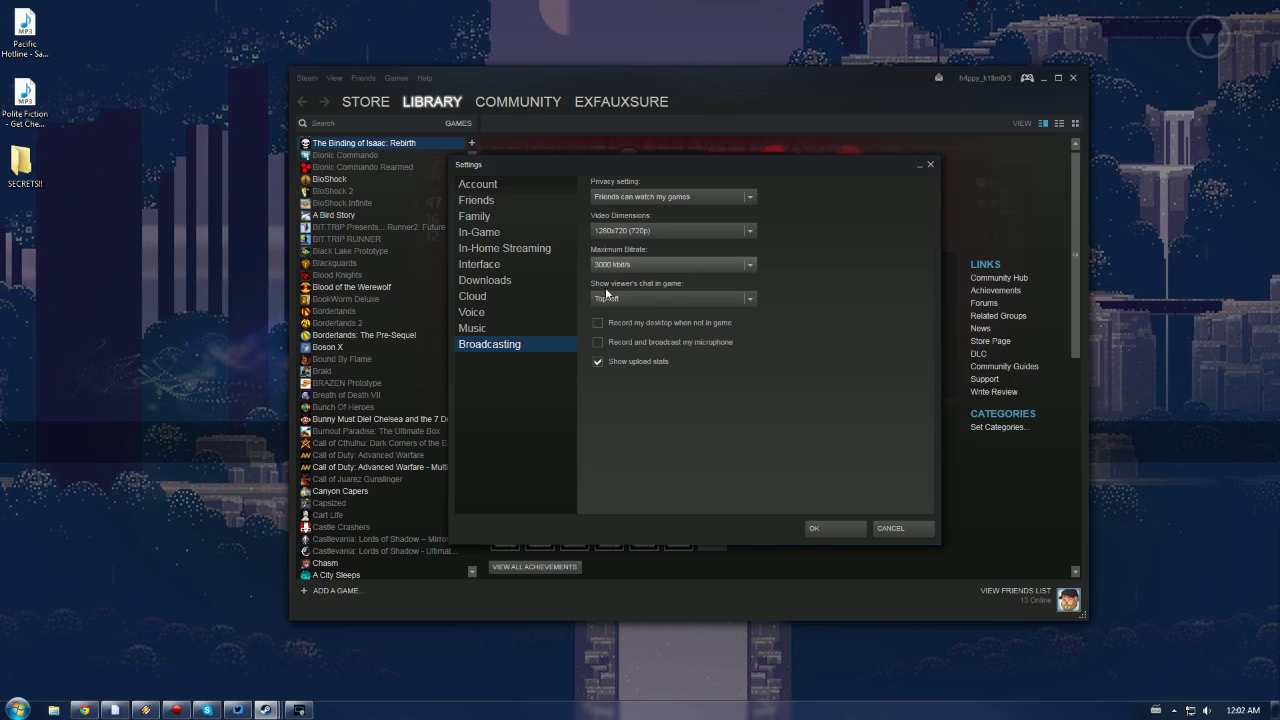
{"action": "left_click", "coordinate": [672, 293]}
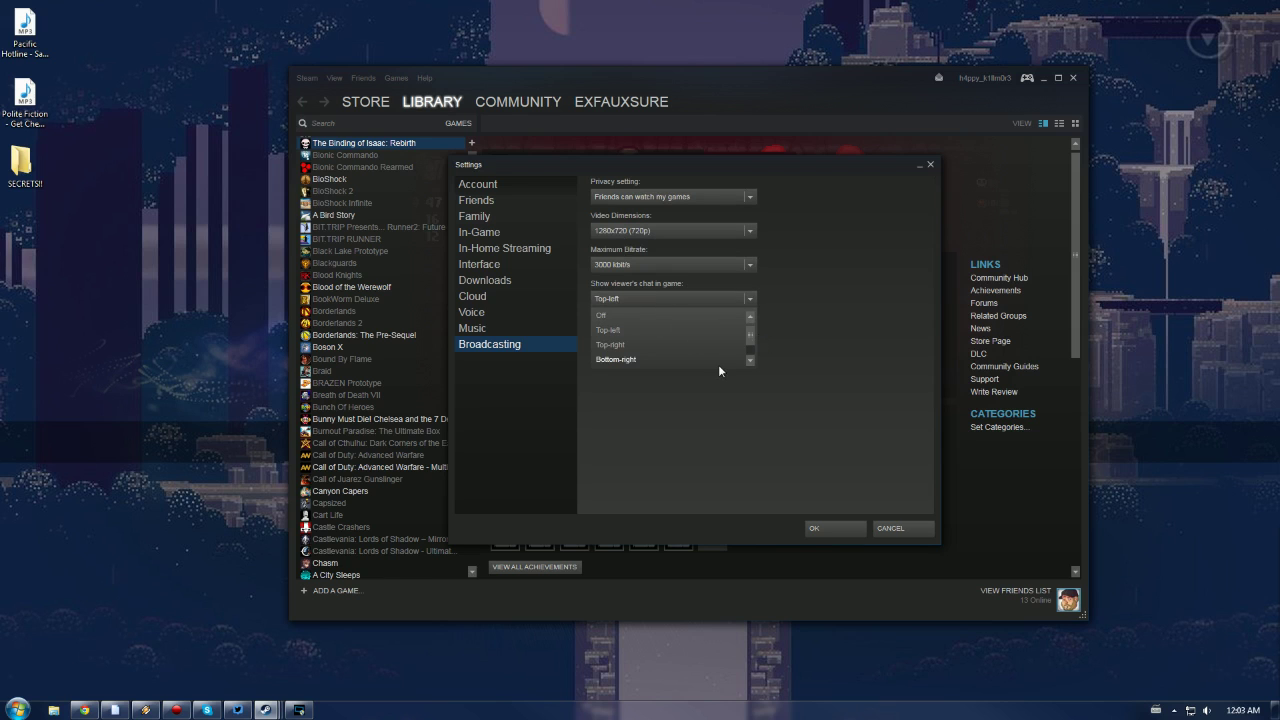
{"action": "left_click", "coordinate": [628, 331]}
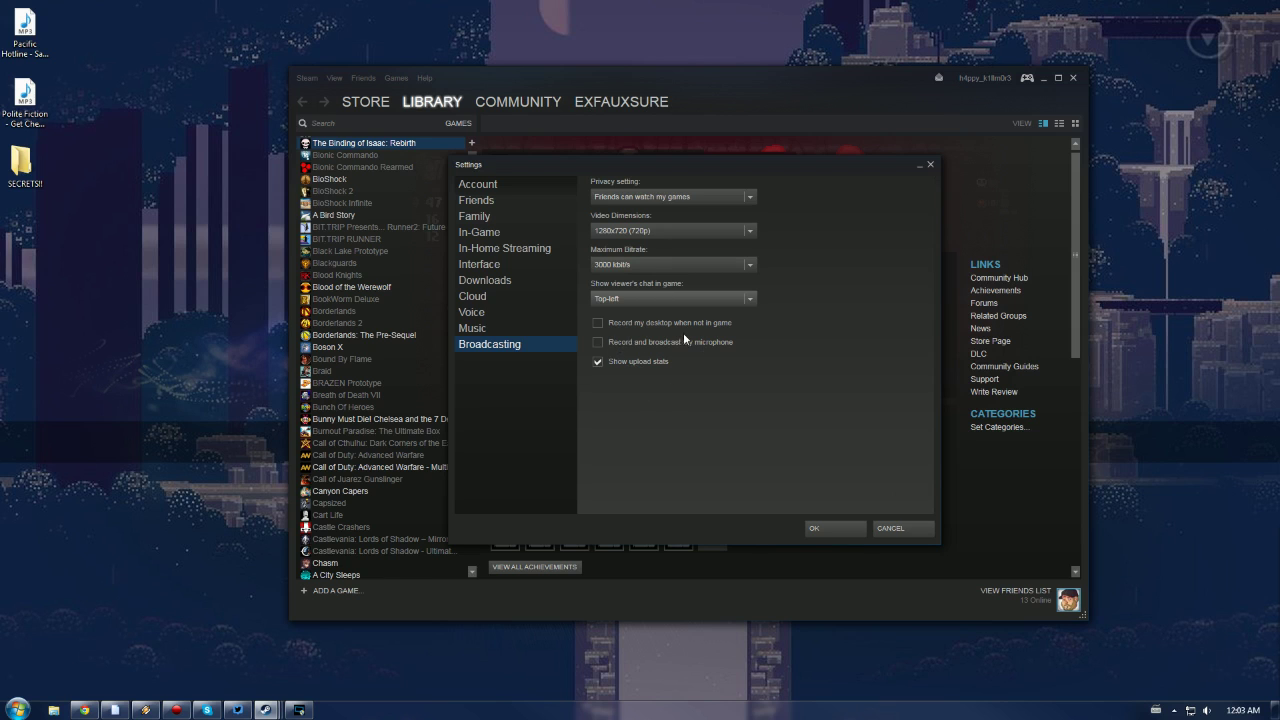
Toggle recording and broadcasting of the microphone on and back off, and leave the settings without saving
{"action": "left_click", "coordinate": [598, 343]}
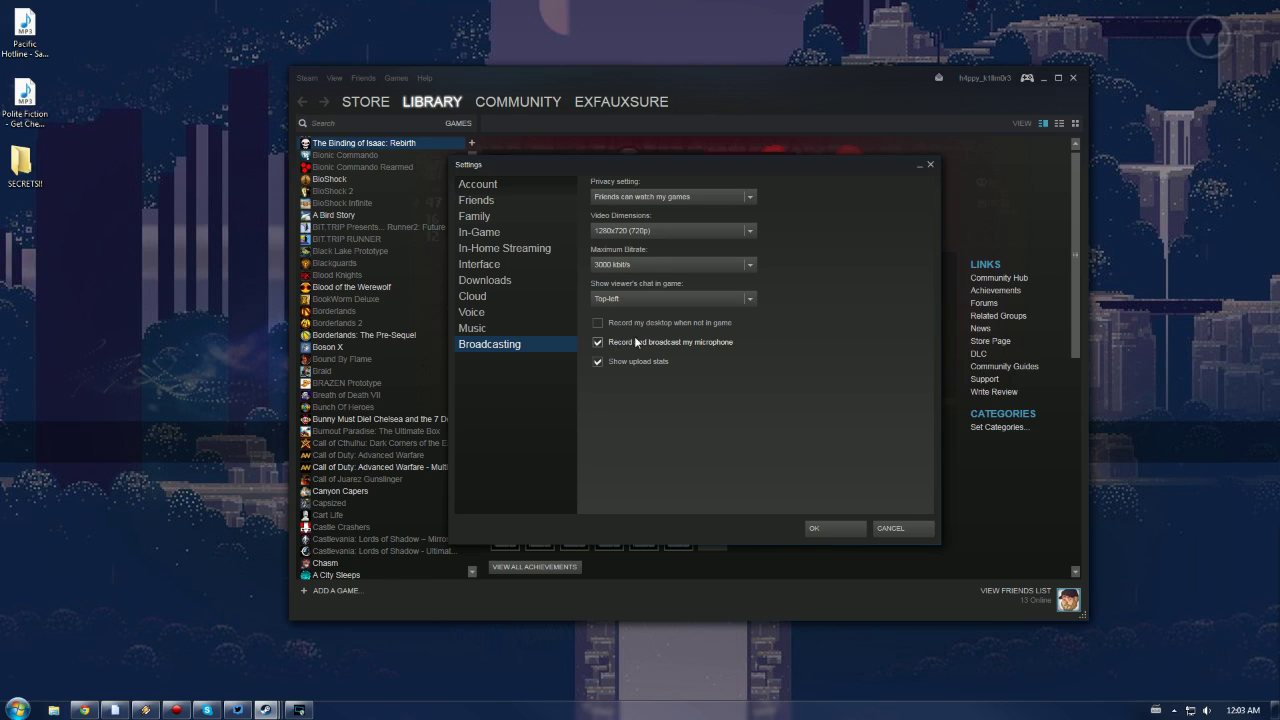
{"action": "left_click", "coordinate": [599, 343]}
{"action": "left_click", "coordinate": [892, 529]}
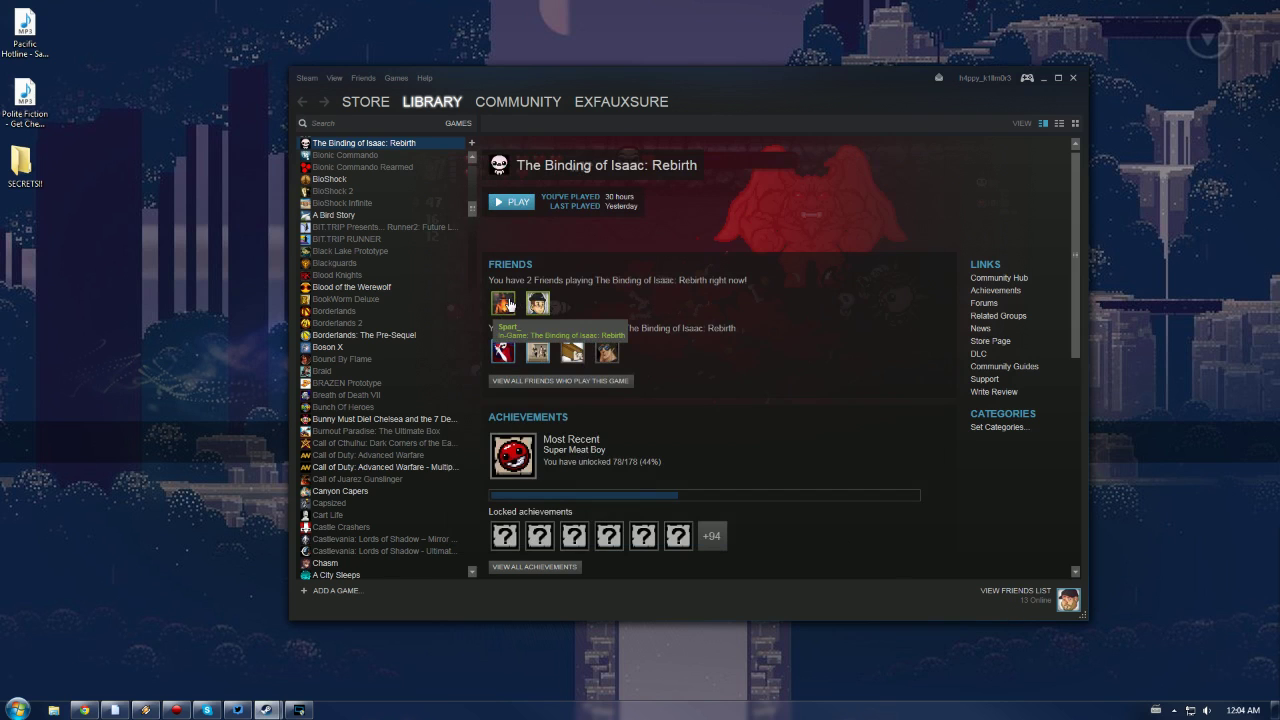
Open the friends list and watch the game of the first listed friend playing The Binding of Isaac: Rebirth
{"action": "left_click", "coordinate": [1066, 601]}
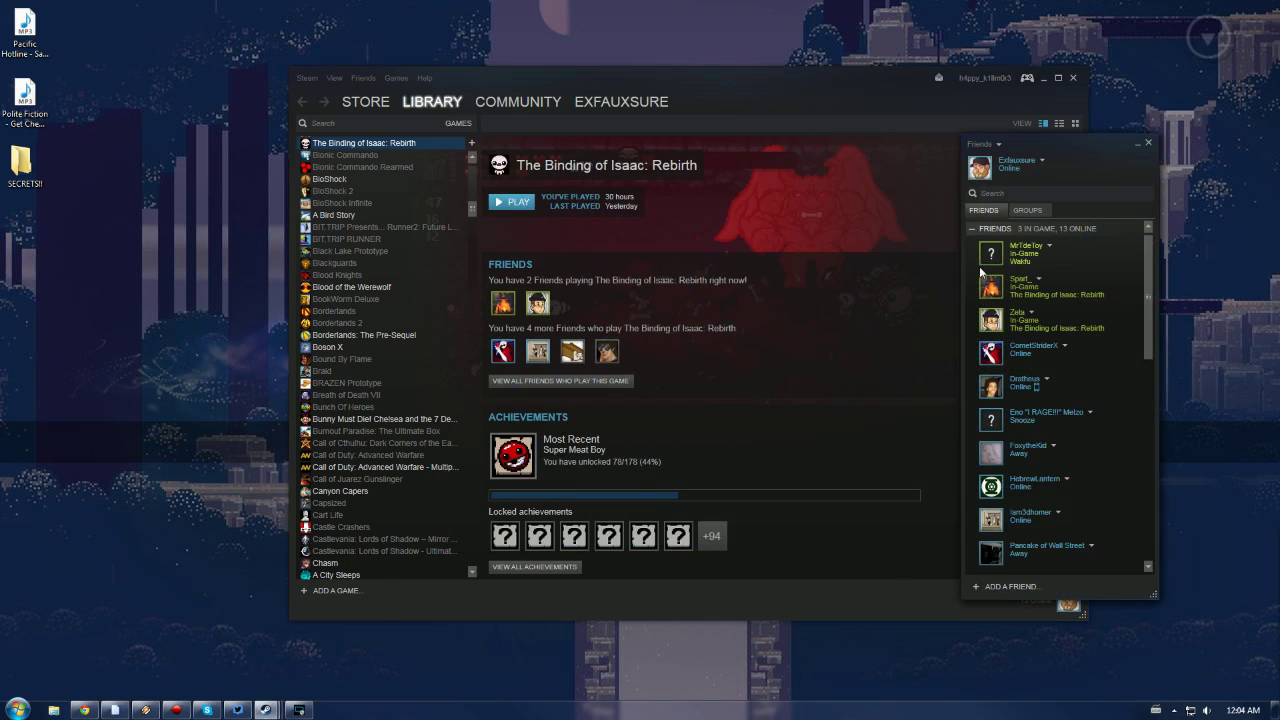
{"action": "left_click", "coordinate": [1038, 279]}
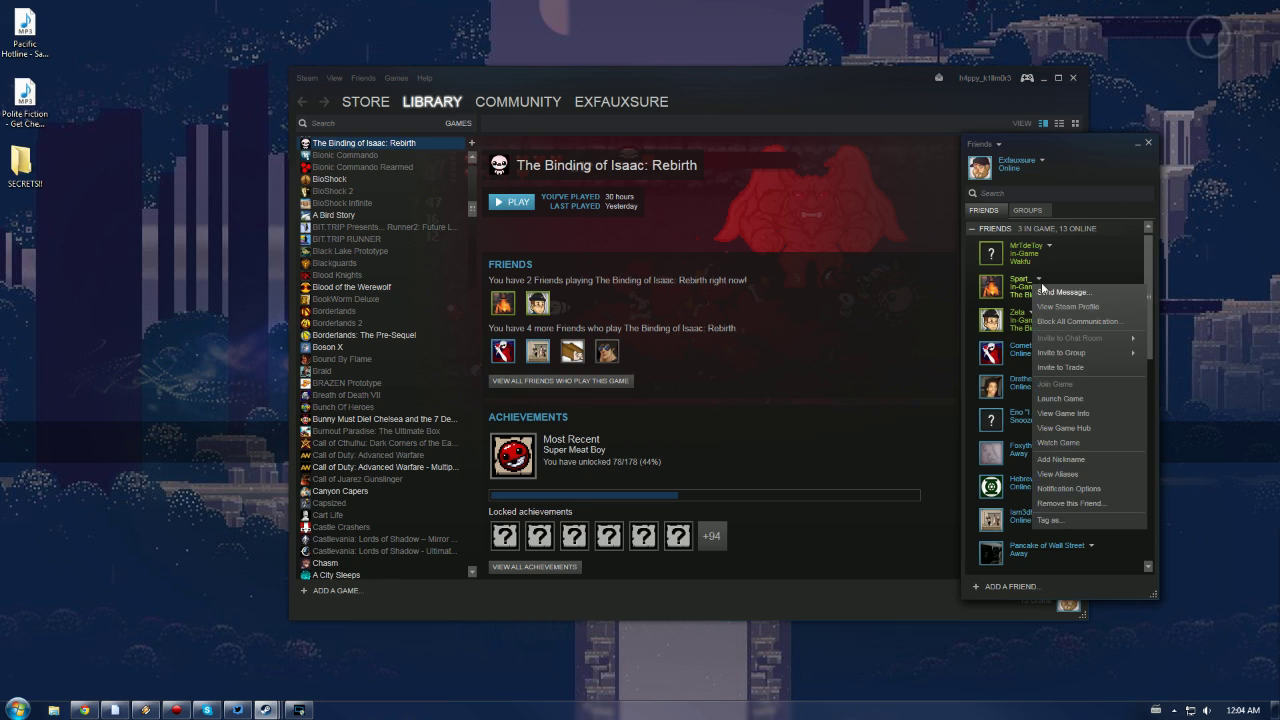
{"action": "left_click", "coordinate": [1064, 443]}
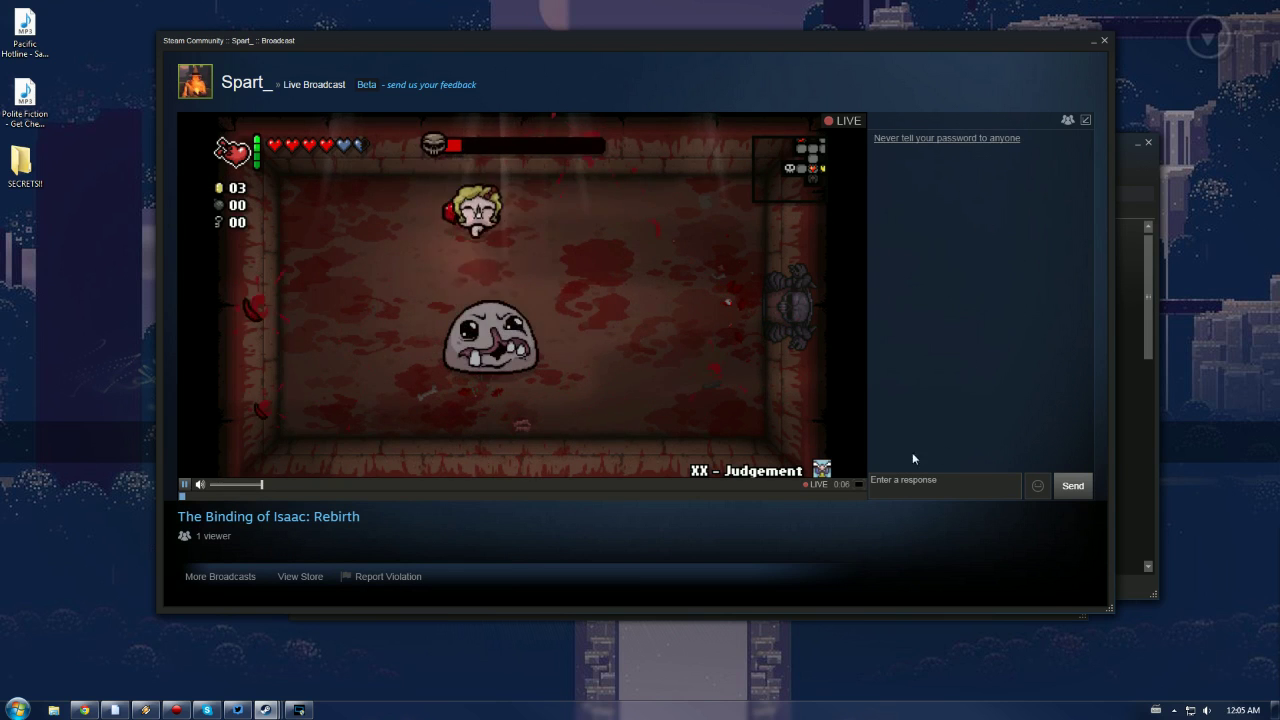
Send the message "Hey there" in the live broadcast's chat
{"action": "left_click", "coordinate": [944, 485]}
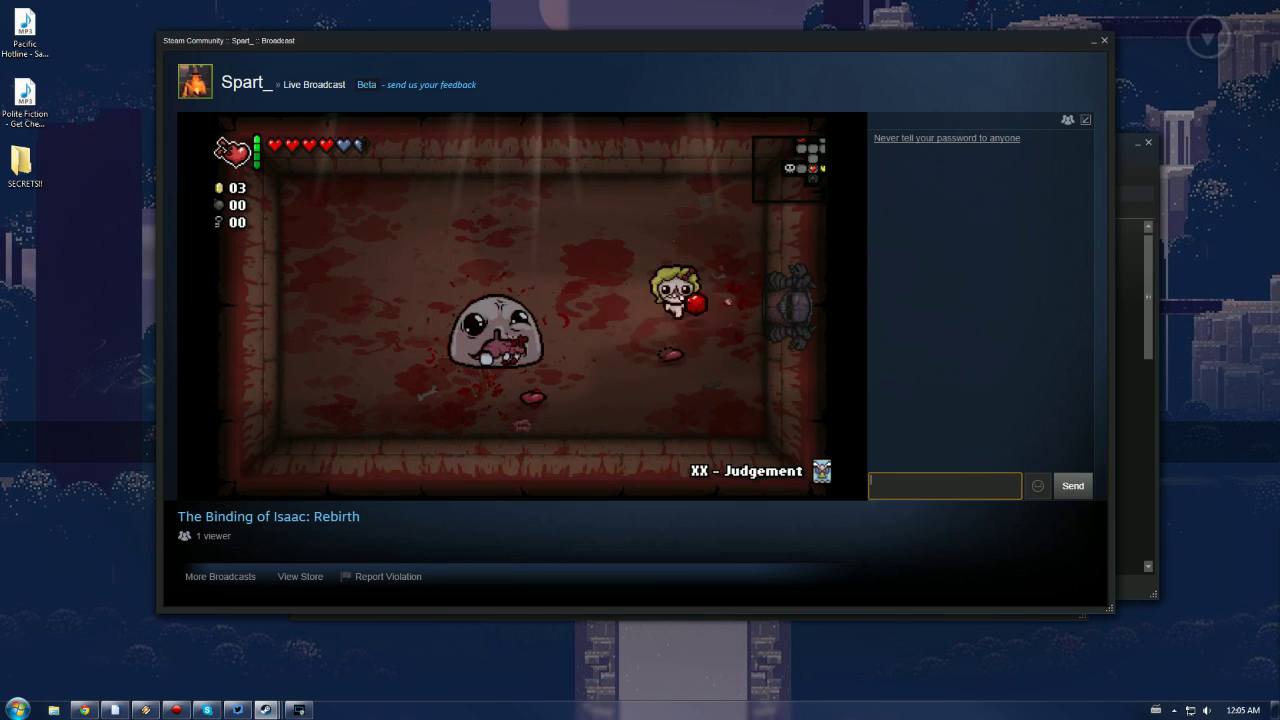
{"action": "type", "text": "Hey there"}
{"action": "key", "text": "Return"}
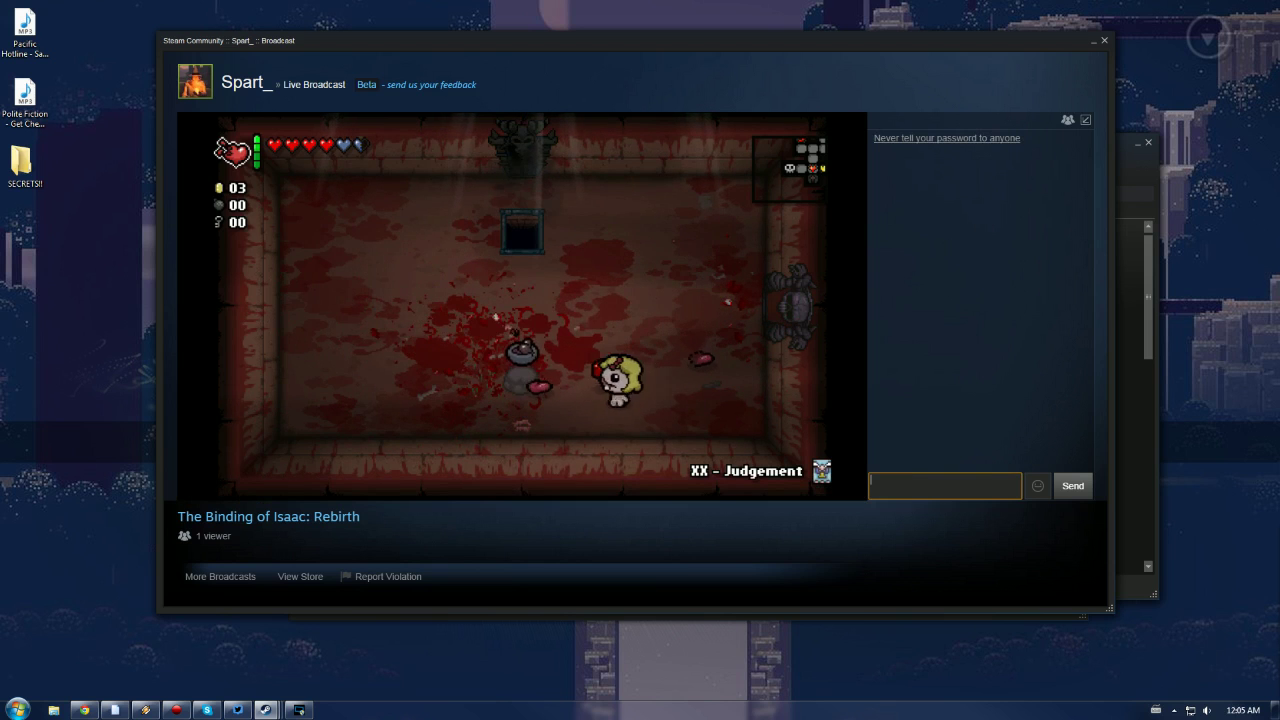
Send the broadcast chat message "I am doing a quick video on this broadcasting thing"
{"action": "type", "text": "I am doing a"}
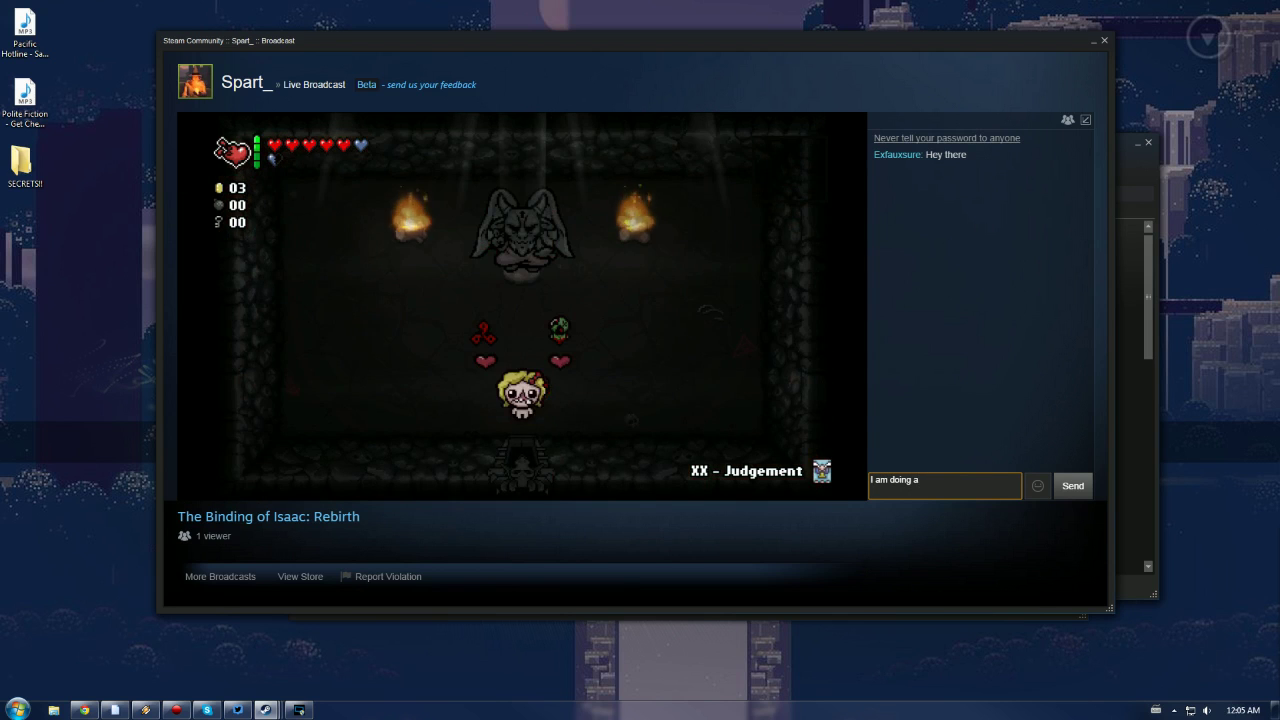
{"action": "type", "text": " quick video"}
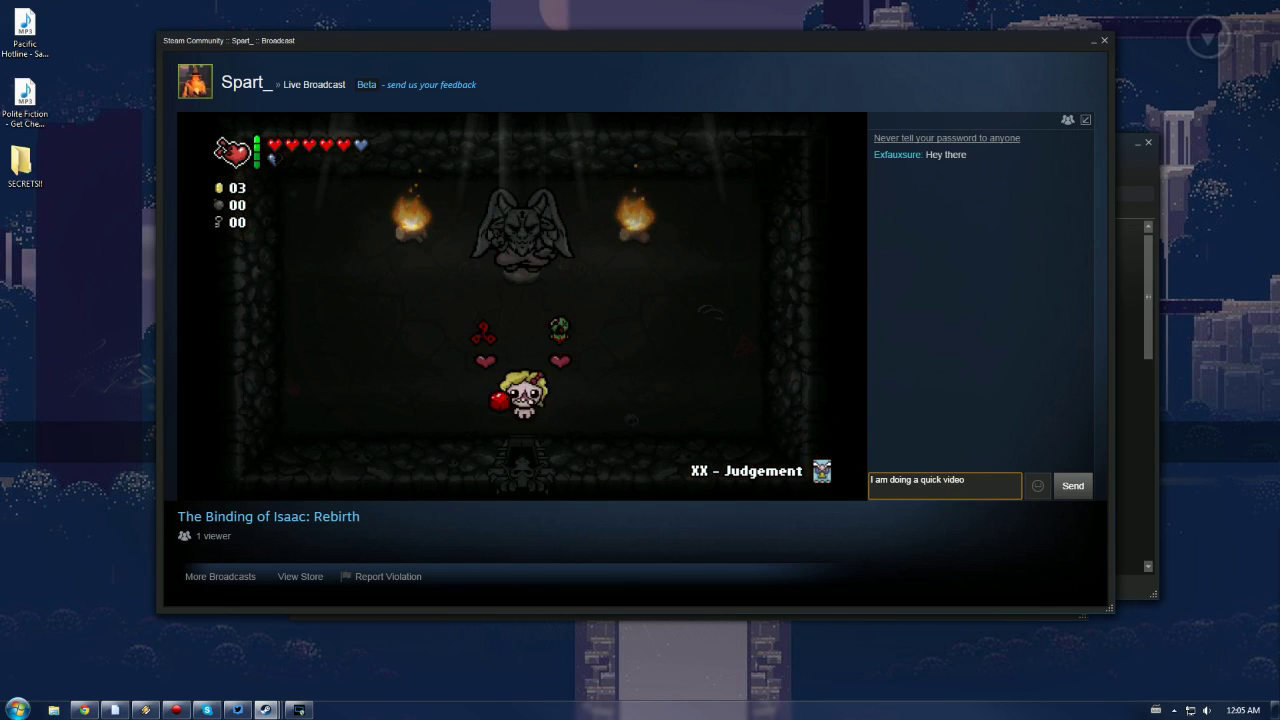
{"action": "type", "text": " on this br"}
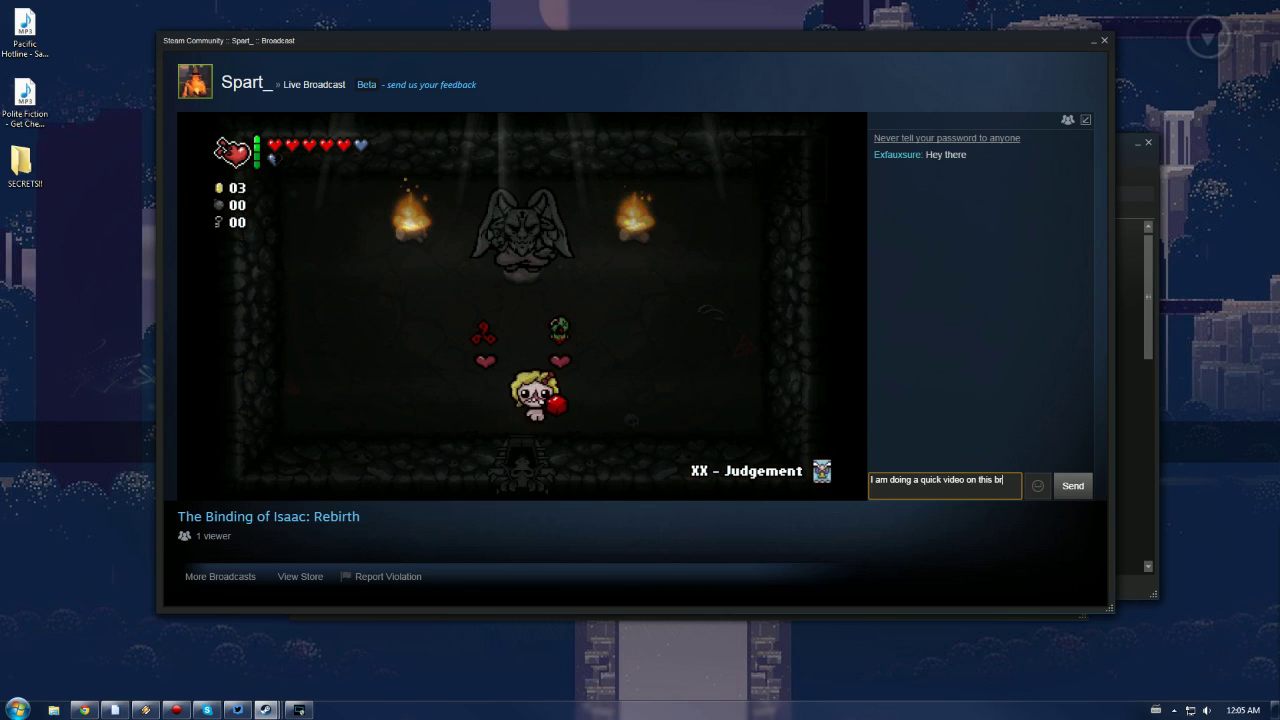
{"action": "type", "text": "oadcasting thing"}
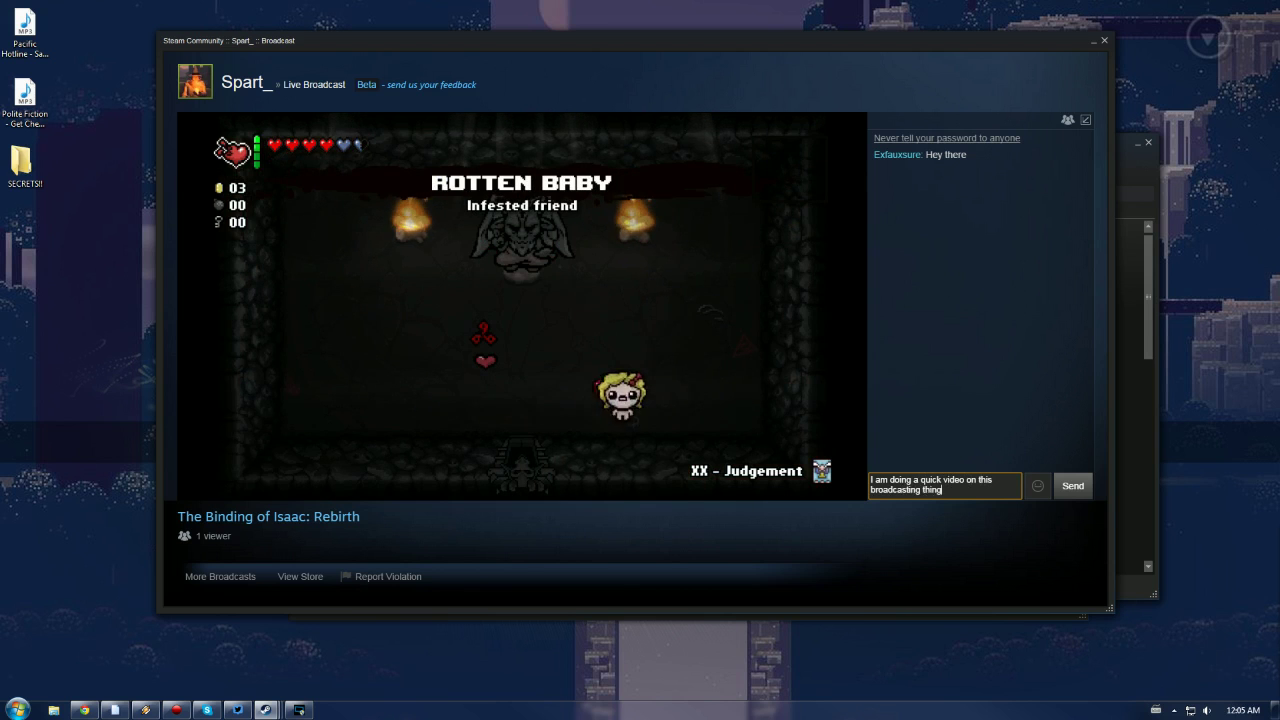
{"action": "key", "text": "Return"}
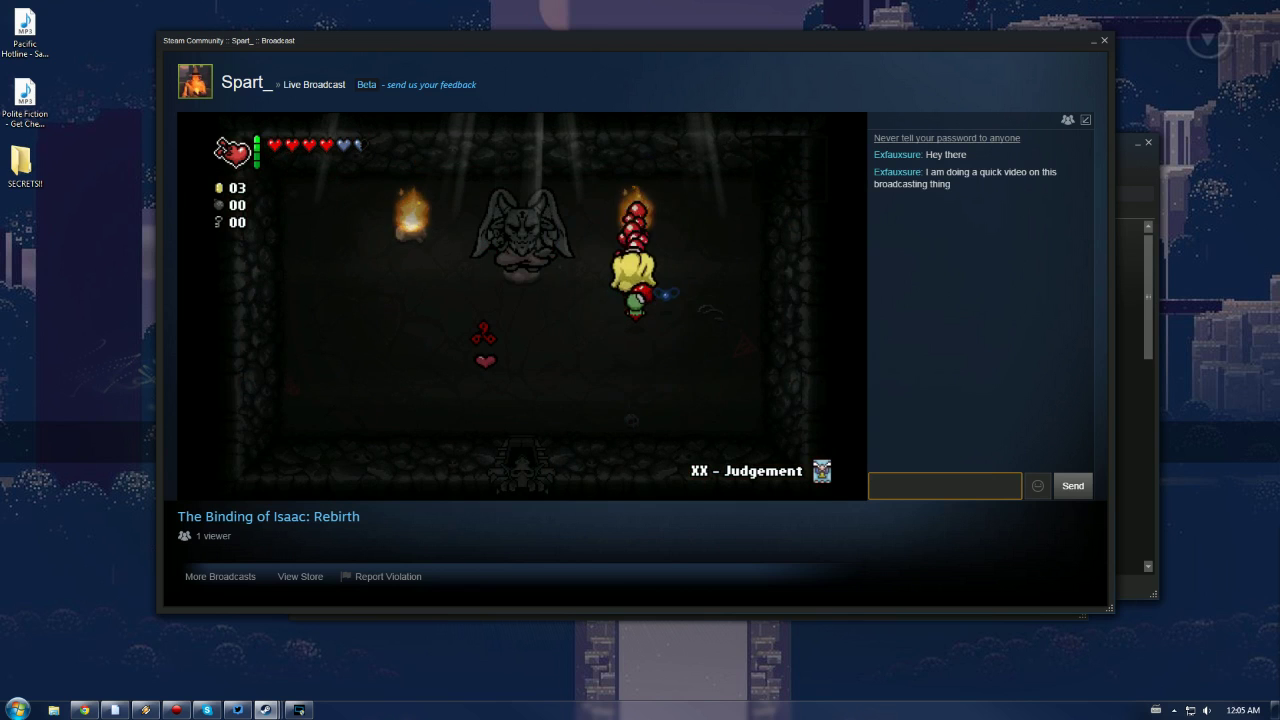
Send the message "LULZ" in the live broadcast's chat
{"action": "type", "text": "IULZ"}
{"action": "key", "text": "Return"}
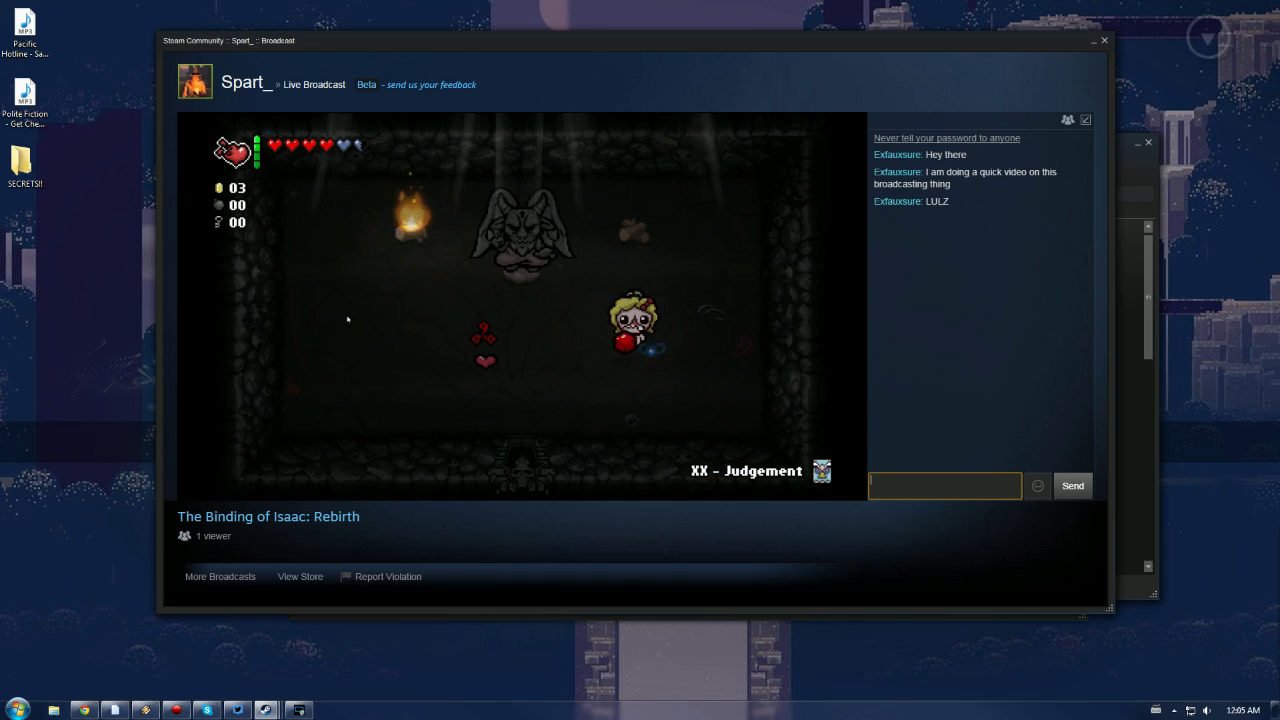
{"action": "mouse_move", "coordinate": [669, 286]}
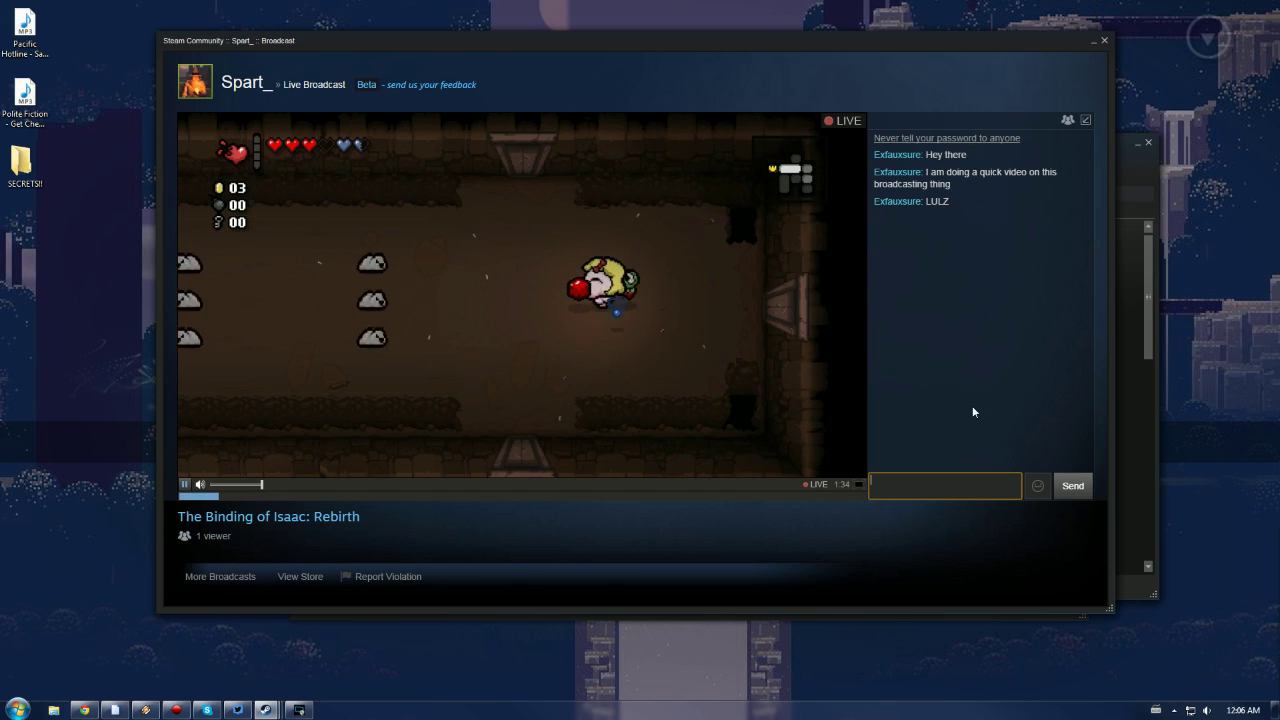
Shrink the broadcast window and move it so it overlaps the library window
{"action": "left_click_drag", "start_coordinate": [1021, 44], "coordinate": [977, 29]}
{"action": "left_click_drag", "start_coordinate": [1063, 588], "coordinate": [628, 353]}
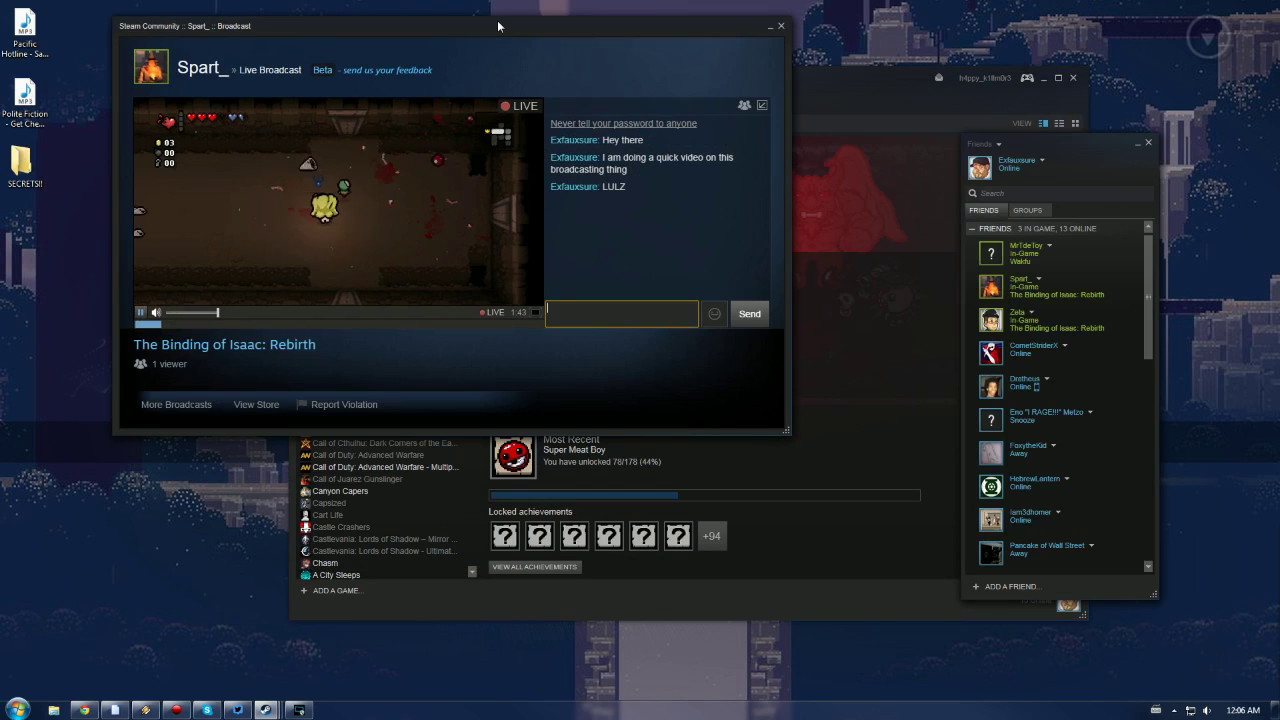
{"action": "left_click_drag", "start_coordinate": [498, 26], "coordinate": [528, 135]}
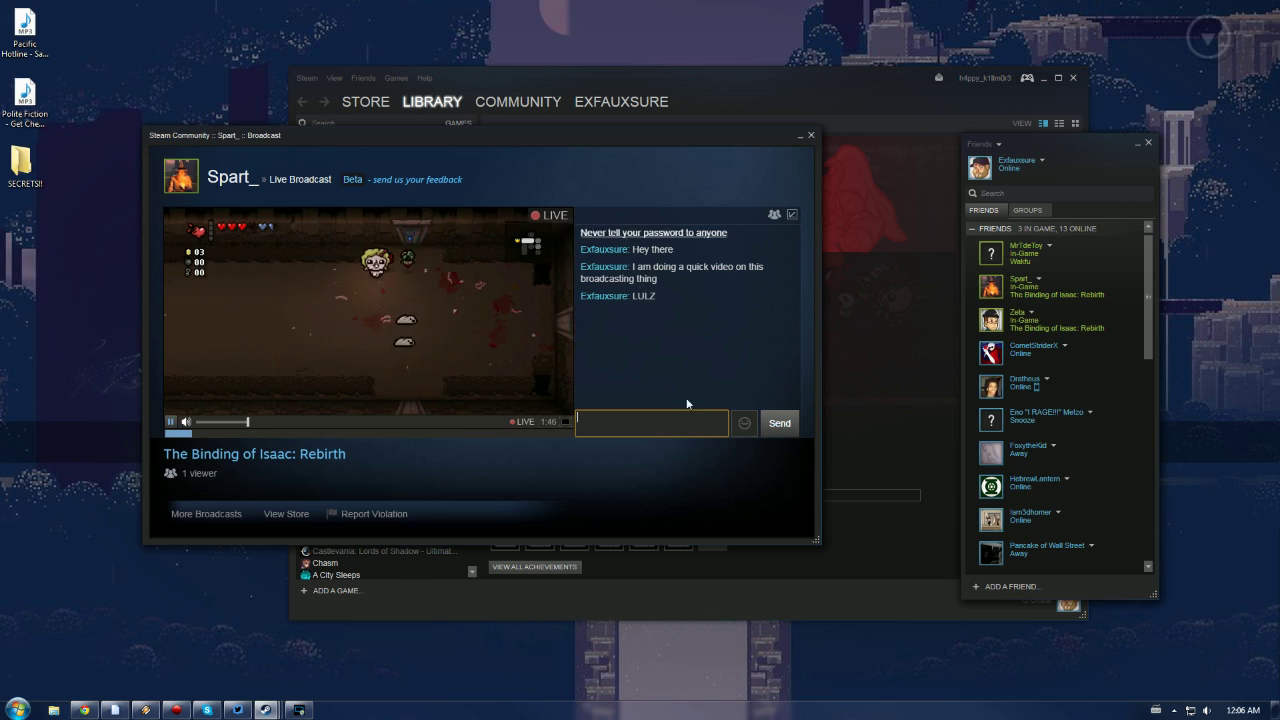
Maximize the broadcast window, and switch the video to full screen and back
{"action": "left_click_drag", "start_coordinate": [720, 137], "coordinate": [723, 6]}
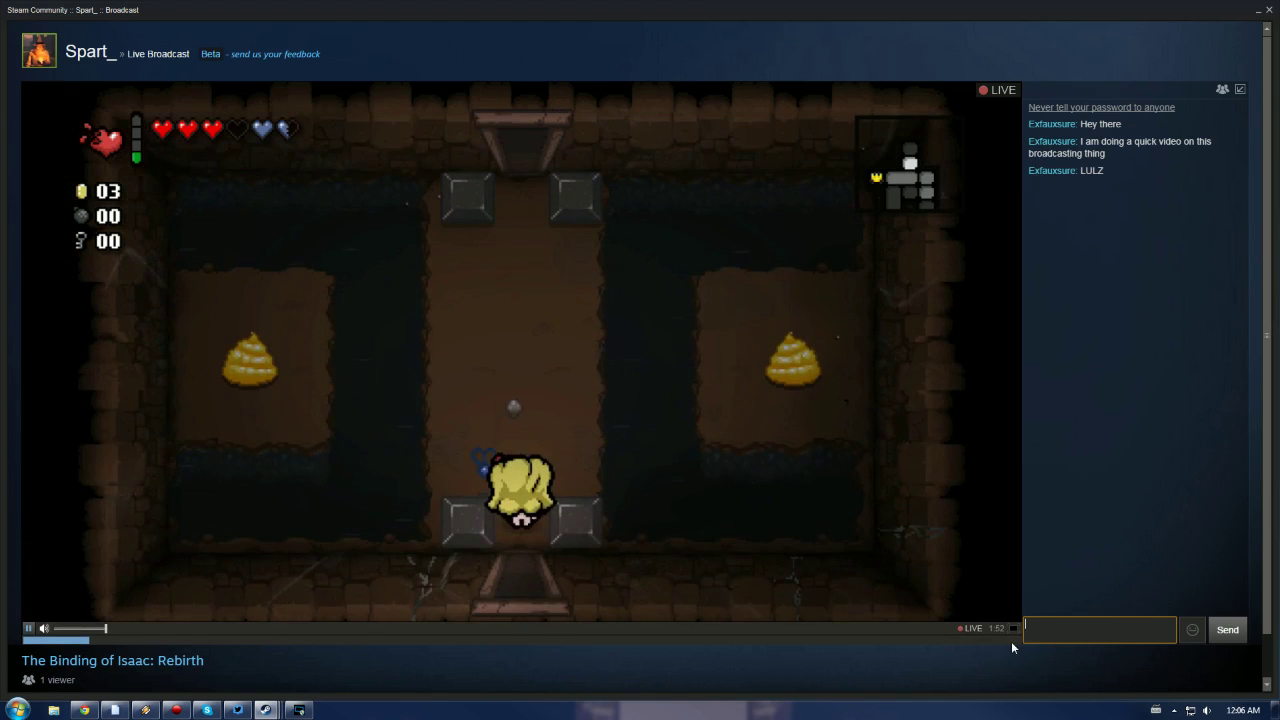
{"action": "left_click", "coordinate": [1012, 627]}
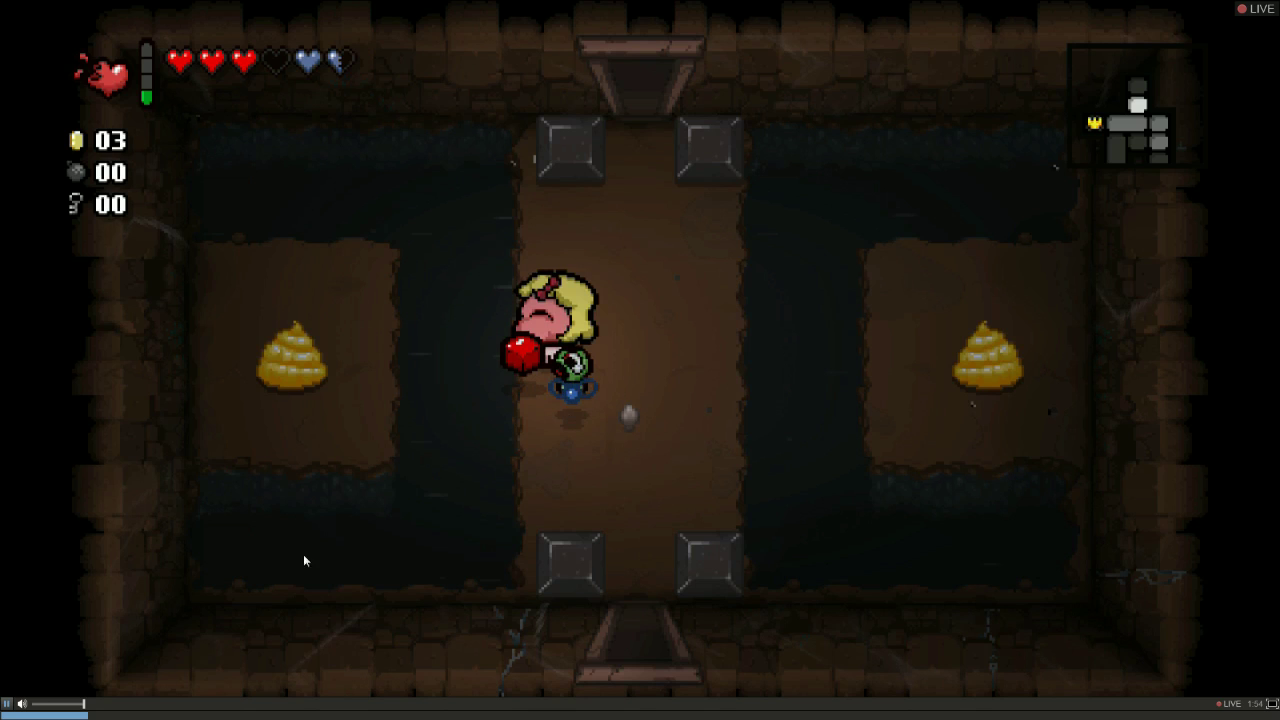
{"action": "key", "text": "Escape"}
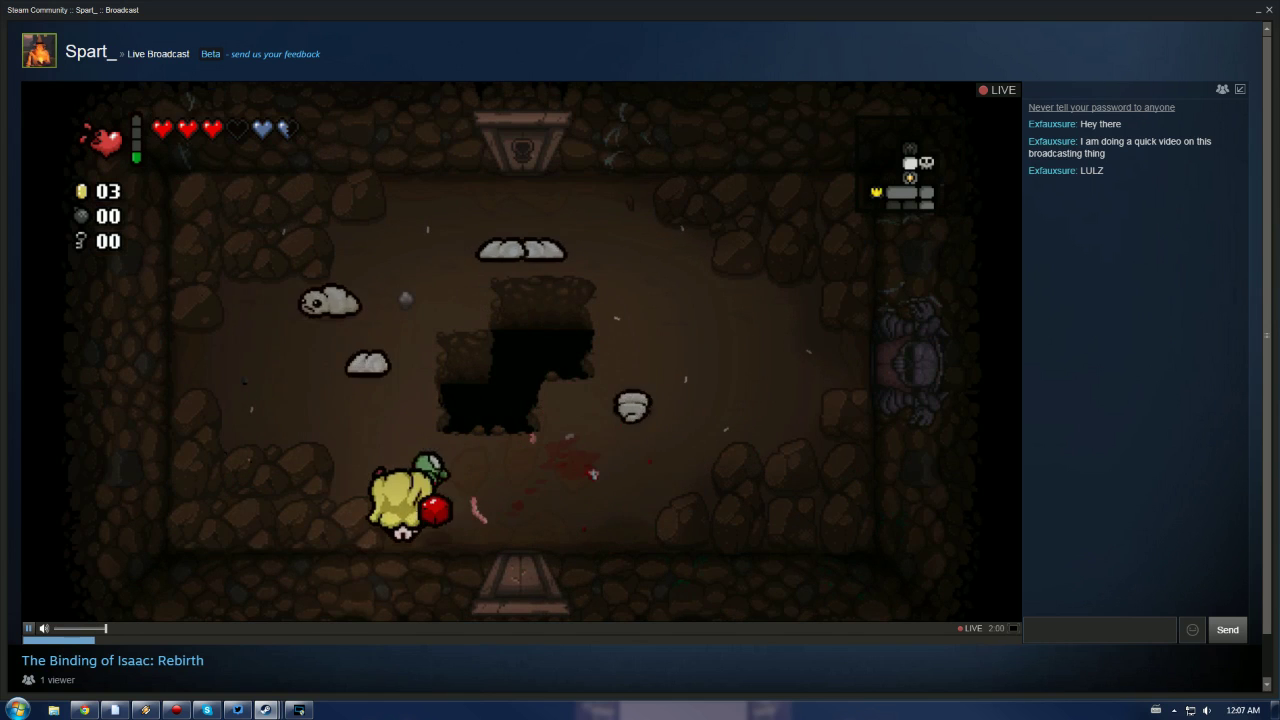
Hide and restore the broadcast chat, and check the viewer list with the listed viewer's profile card
{"action": "left_click", "coordinate": [1240, 90]}
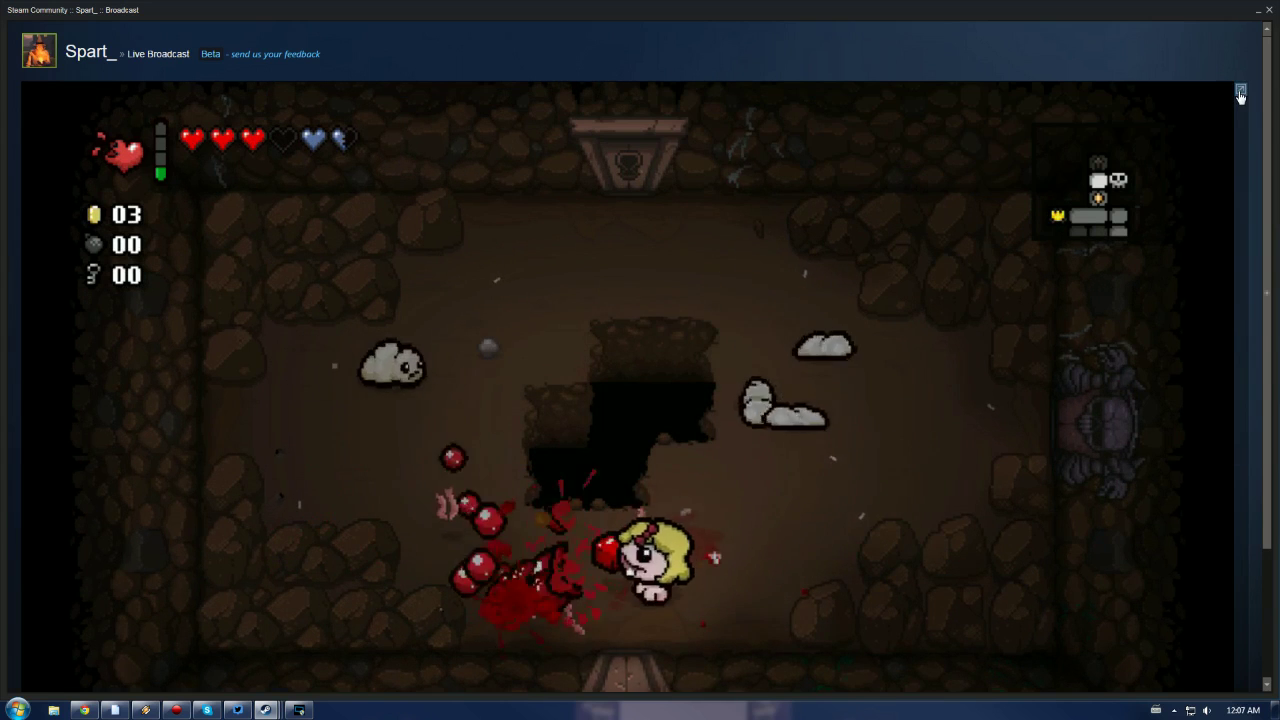
{"action": "left_click", "coordinate": [1240, 91]}
{"action": "left_click", "coordinate": [1222, 90]}
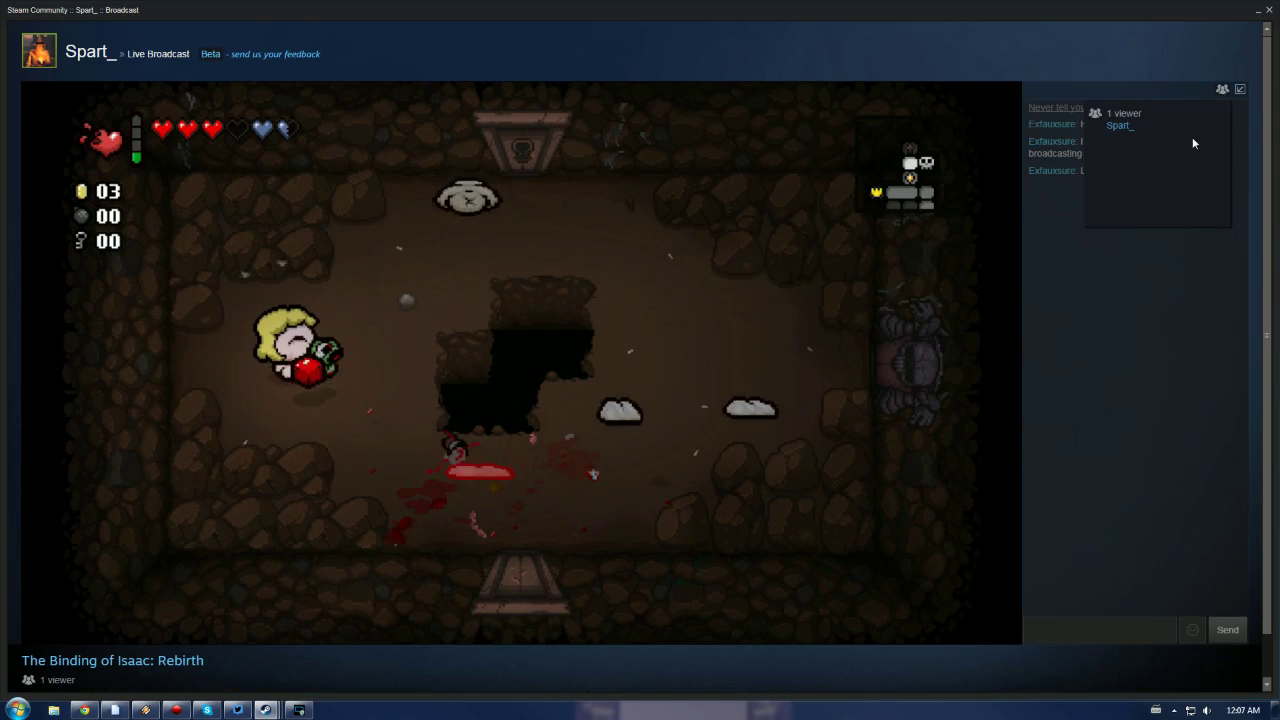
{"action": "mouse_move", "coordinate": [1116, 126]}
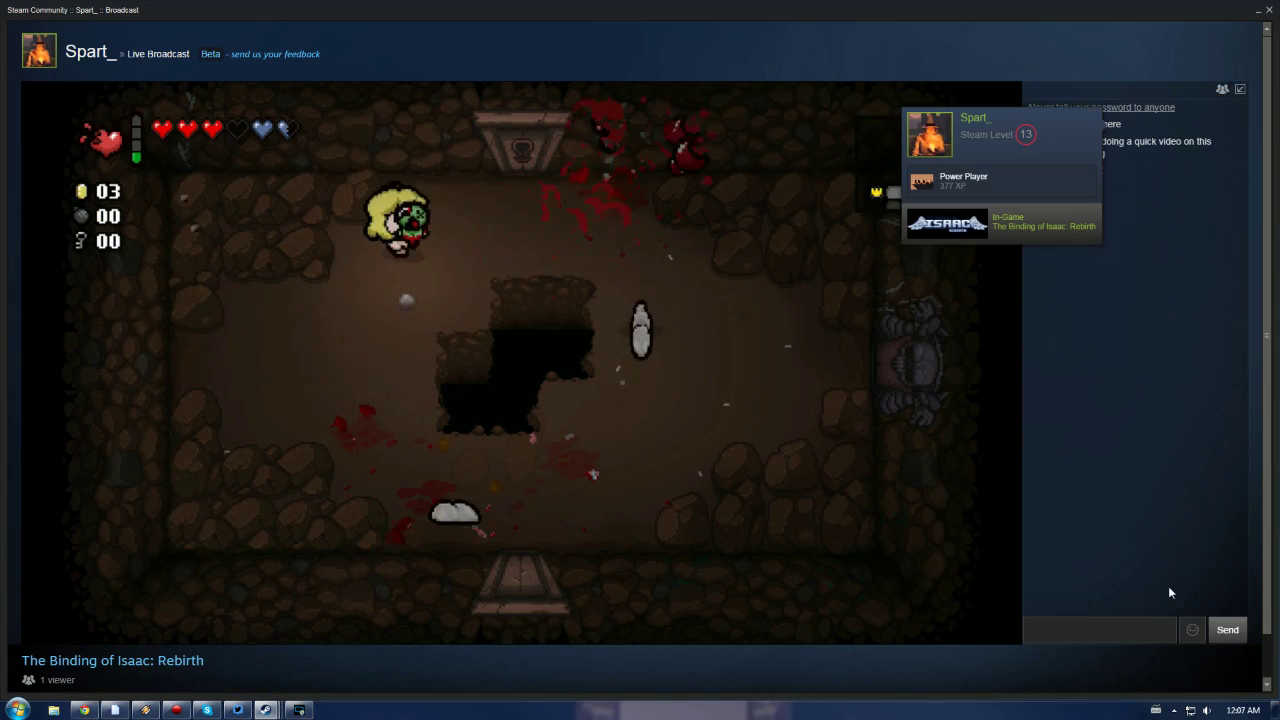
Send the :MrFoster: emoticon in the broadcast chat
{"action": "left_click", "coordinate": [1194, 630]}
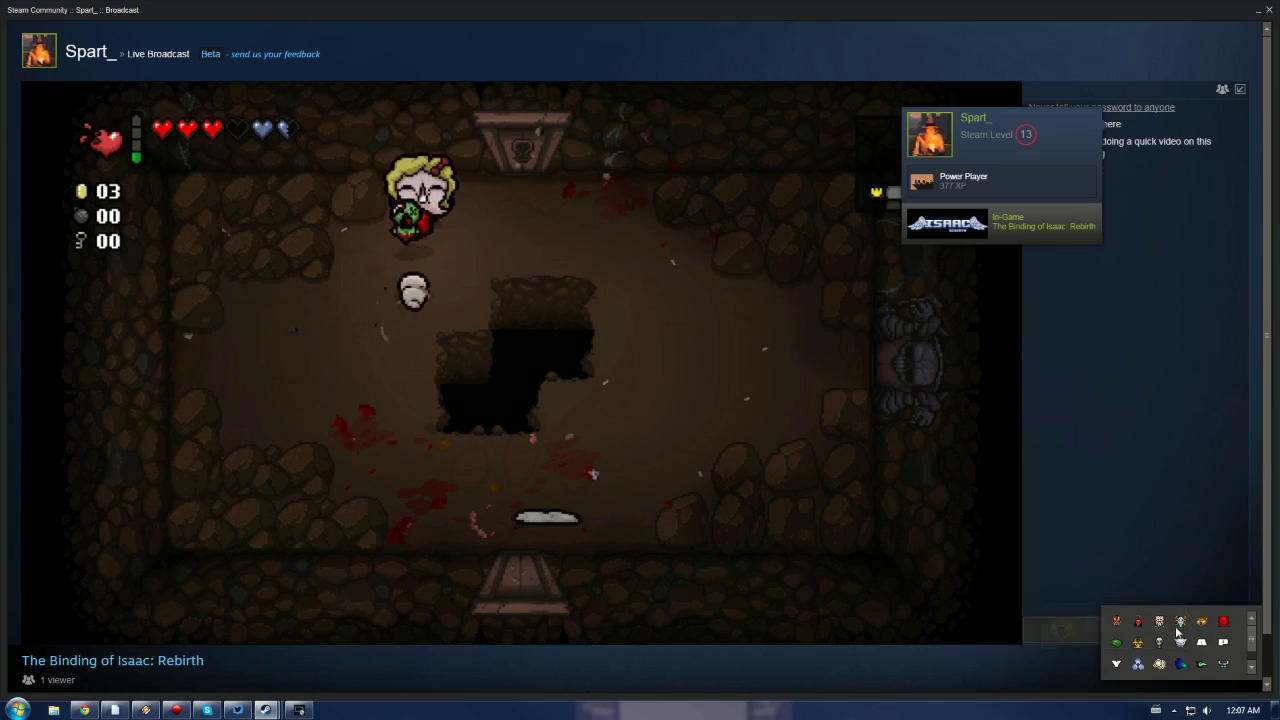
{"action": "left_click", "coordinate": [1140, 651]}
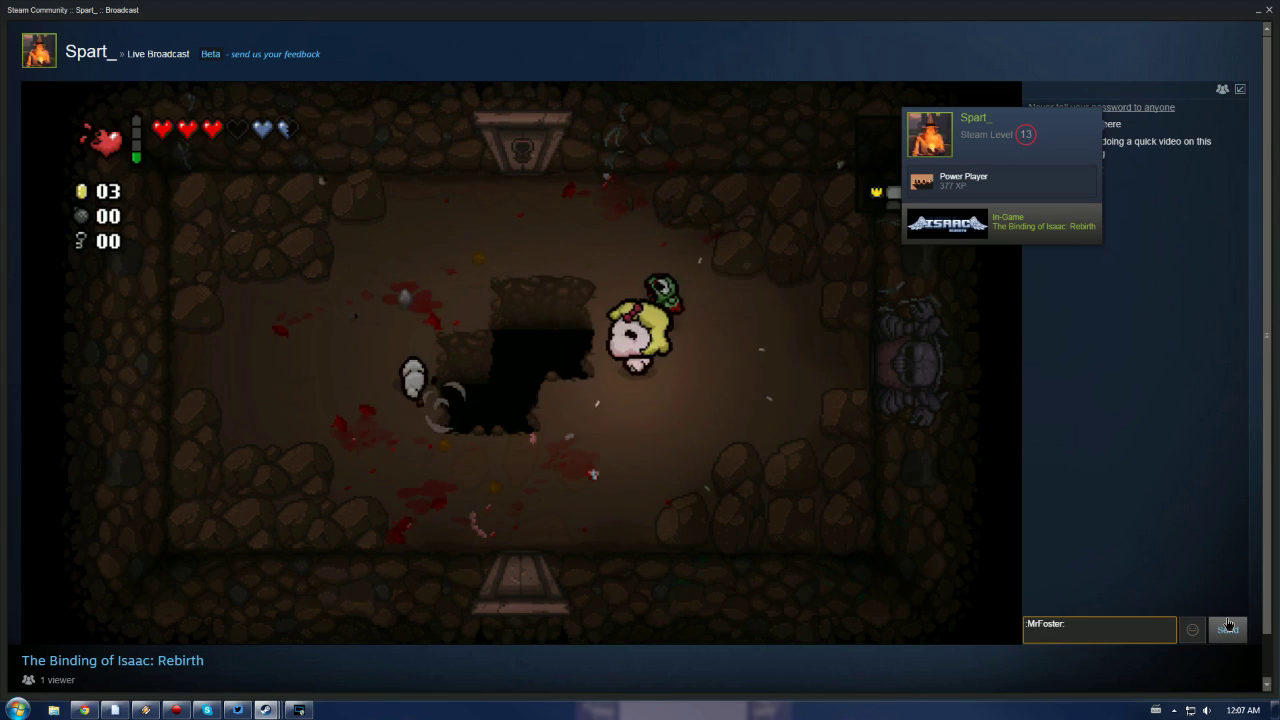
{"action": "key", "text": "Return"}
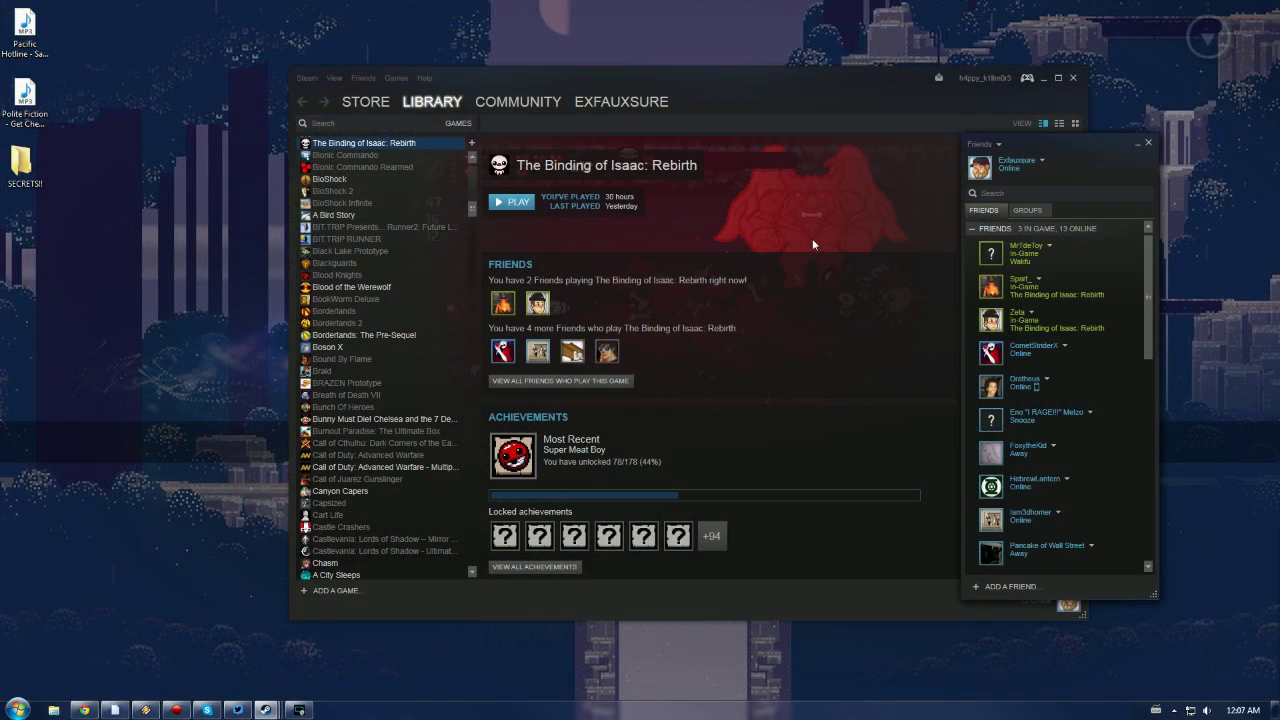
Launch The Binding of Isaac: Rebirth from the library and start a run from its title screen
{"action": "left_click", "coordinate": [590, 235]}
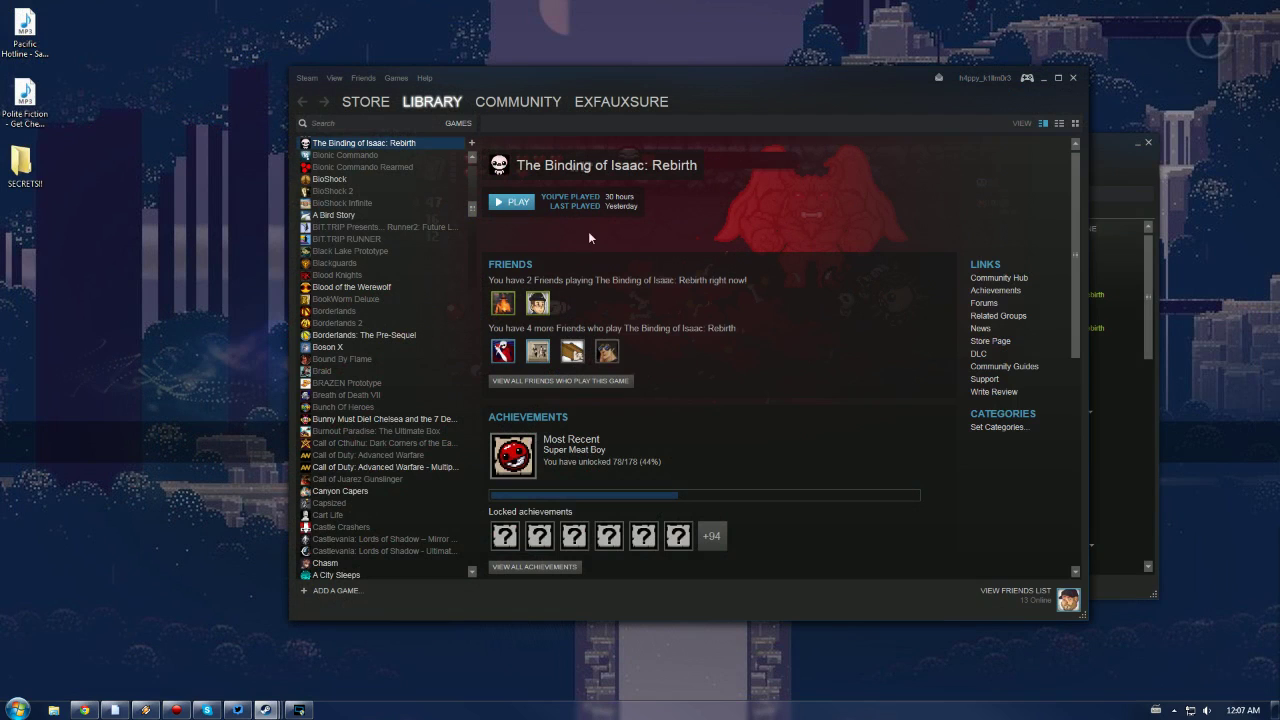
{"action": "left_click", "coordinate": [527, 204]}
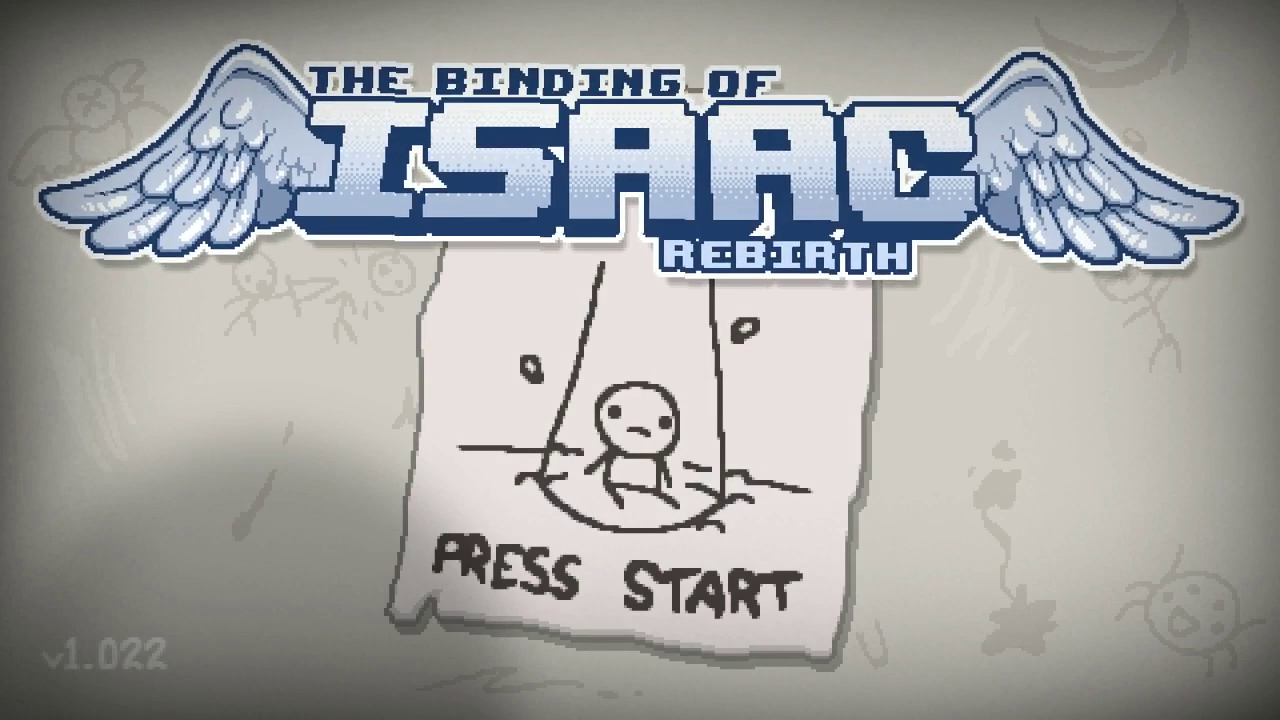
{"action": "key", "text": "space"}
{"action": "key", "text": "space"}
{"action": "key", "text": "space"}
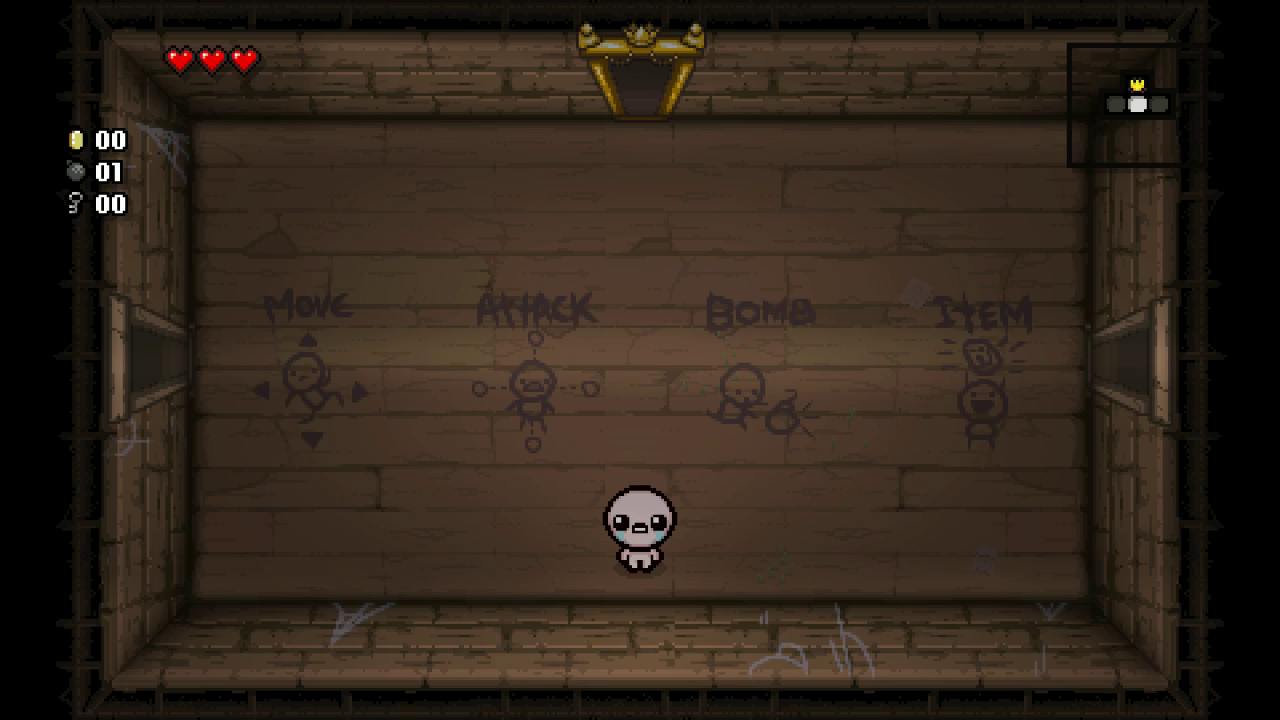
Walk the character around the starting room, and pause and resume the game
{"action": "key", "text": "w"}
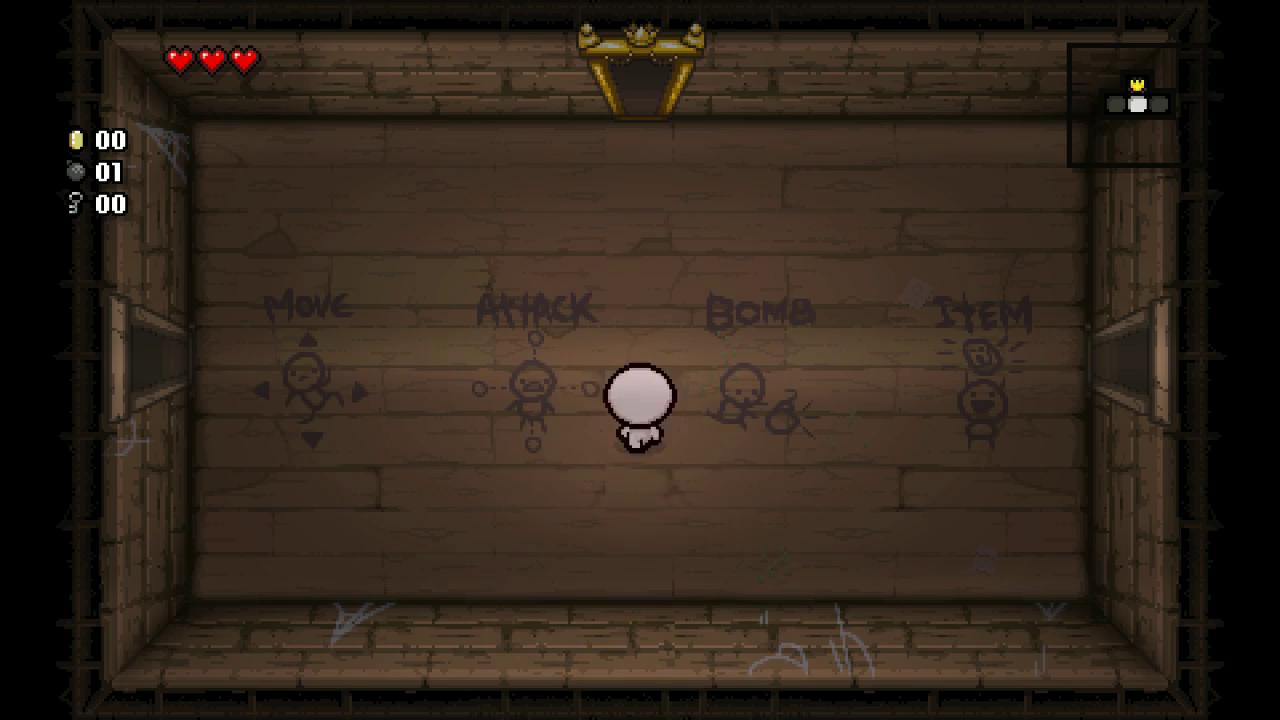
{"action": "key", "text": "a"}
{"action": "key", "text": "s"}
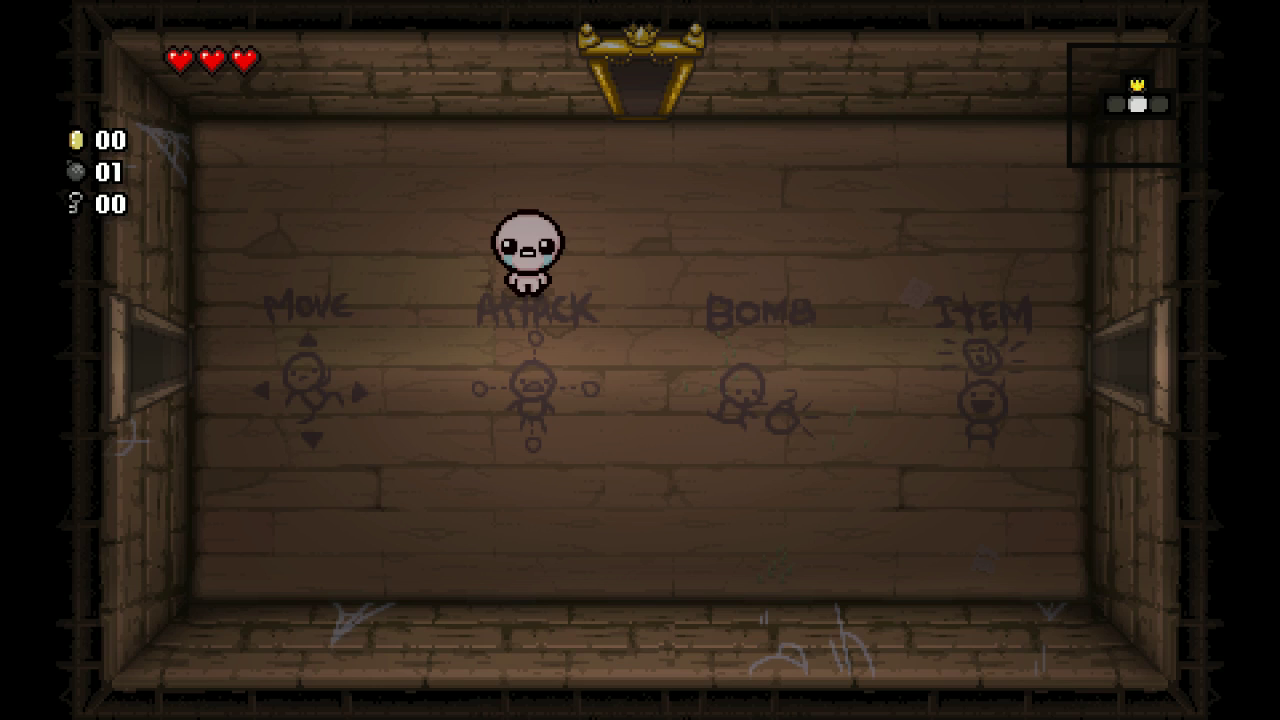
{"action": "key", "text": "Escape"}
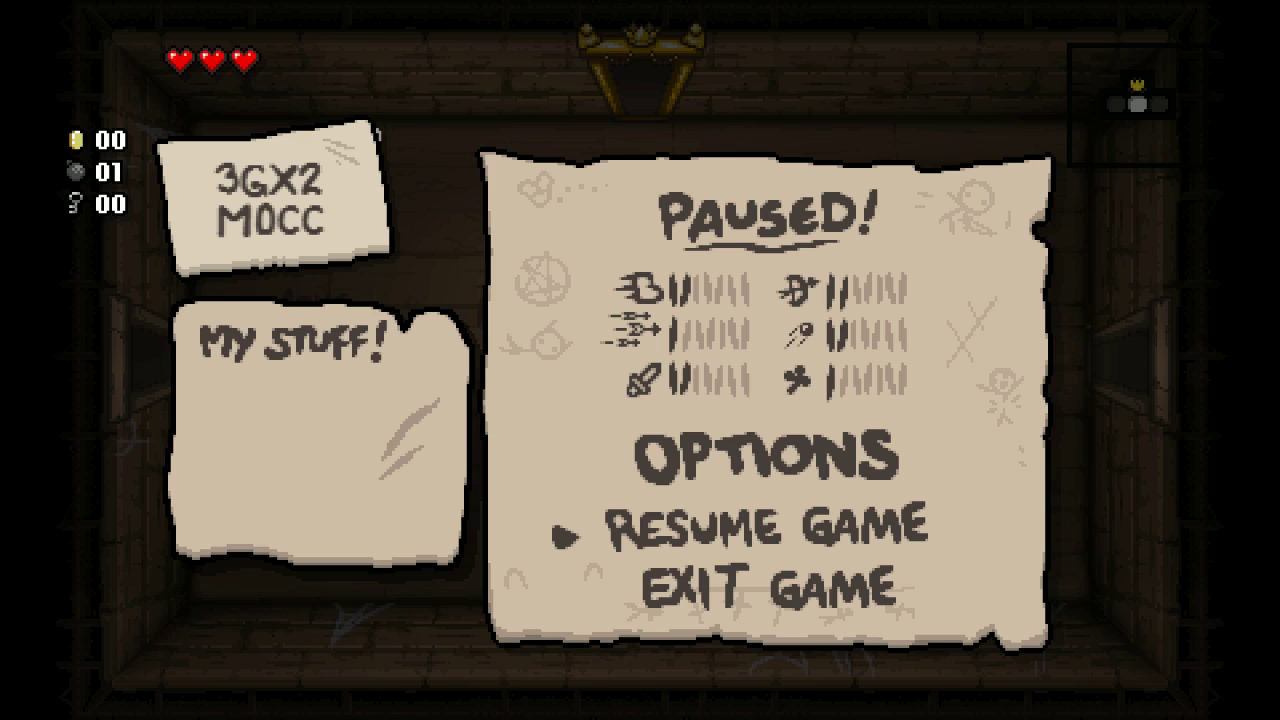
{"action": "key", "text": "Escape"}
Enter the treasure room through the golden door and pick up the Bum Friend item
{"action": "key", "text": "w"}
{"action": "key", "text": "d"}
{"action": "key", "text": "w"}
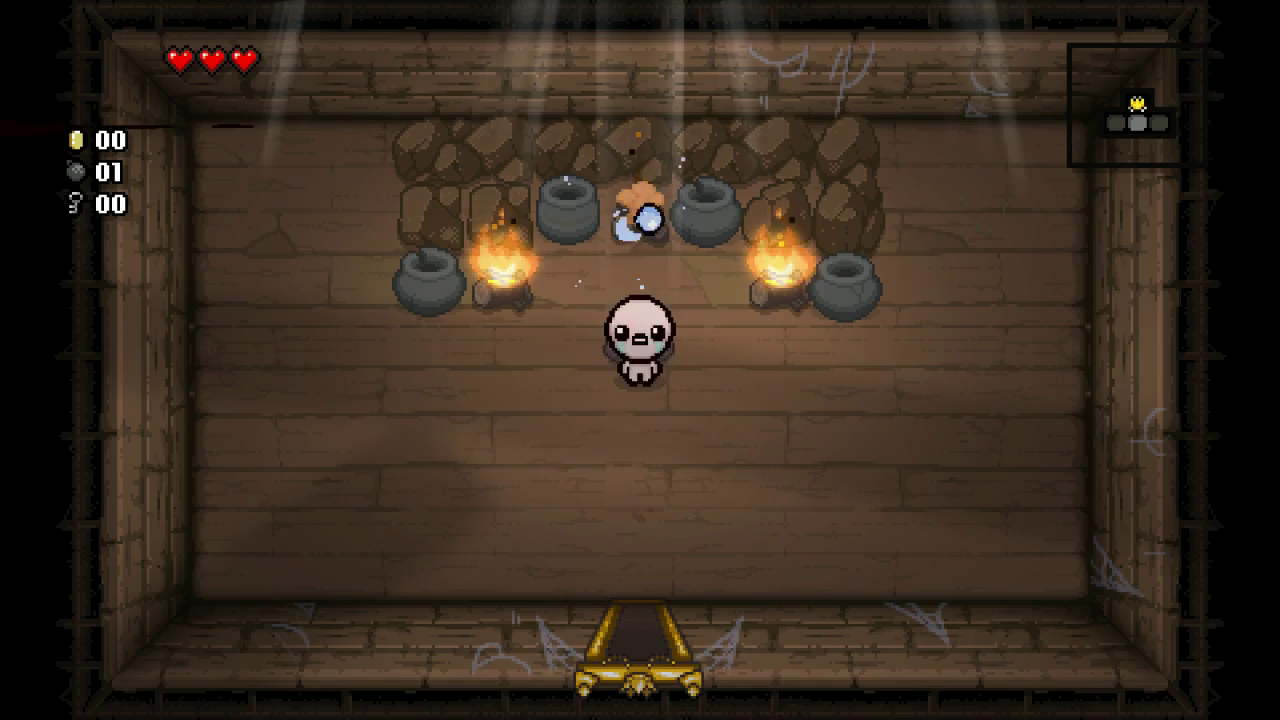
Shoot at the campfires in the treasure room and return to the starting room through the golden door
{"action": "key", "text": "s"}
{"action": "key", "text": "a"}
{"action": "key", "text": "w"}
{"action": "key", "text": "Up"}
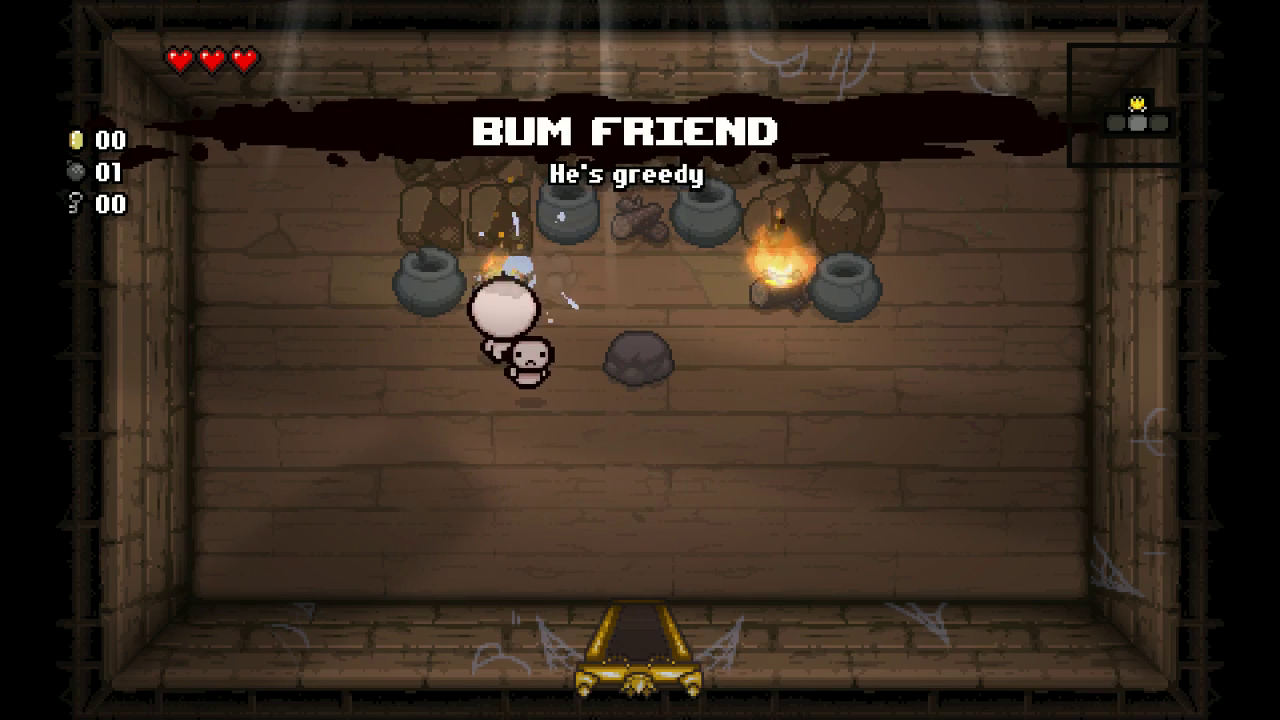
{"action": "key", "text": "d"}
{"action": "key", "text": "Right"}
{"action": "key", "text": "a"}
{"action": "key", "text": "s"}
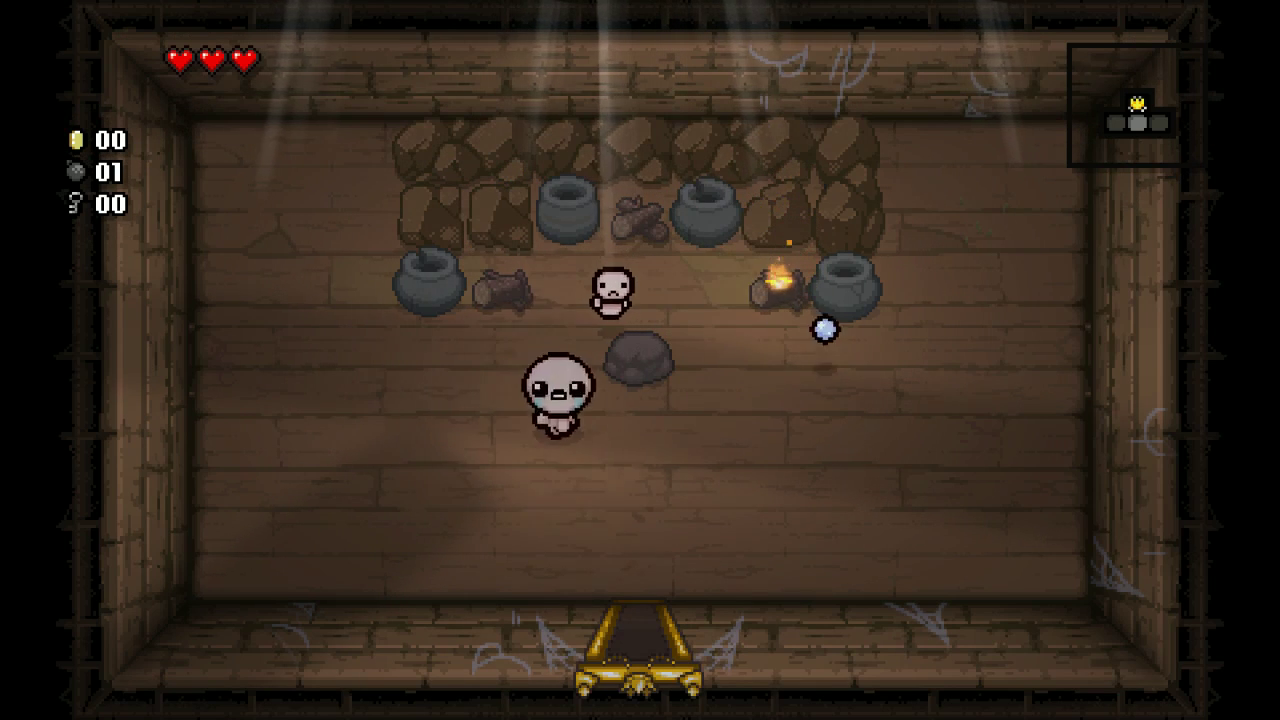
{"action": "key", "text": "d"}
{"action": "key", "text": "Up"}
{"action": "key", "text": "w"}
{"action": "key", "text": "s"}
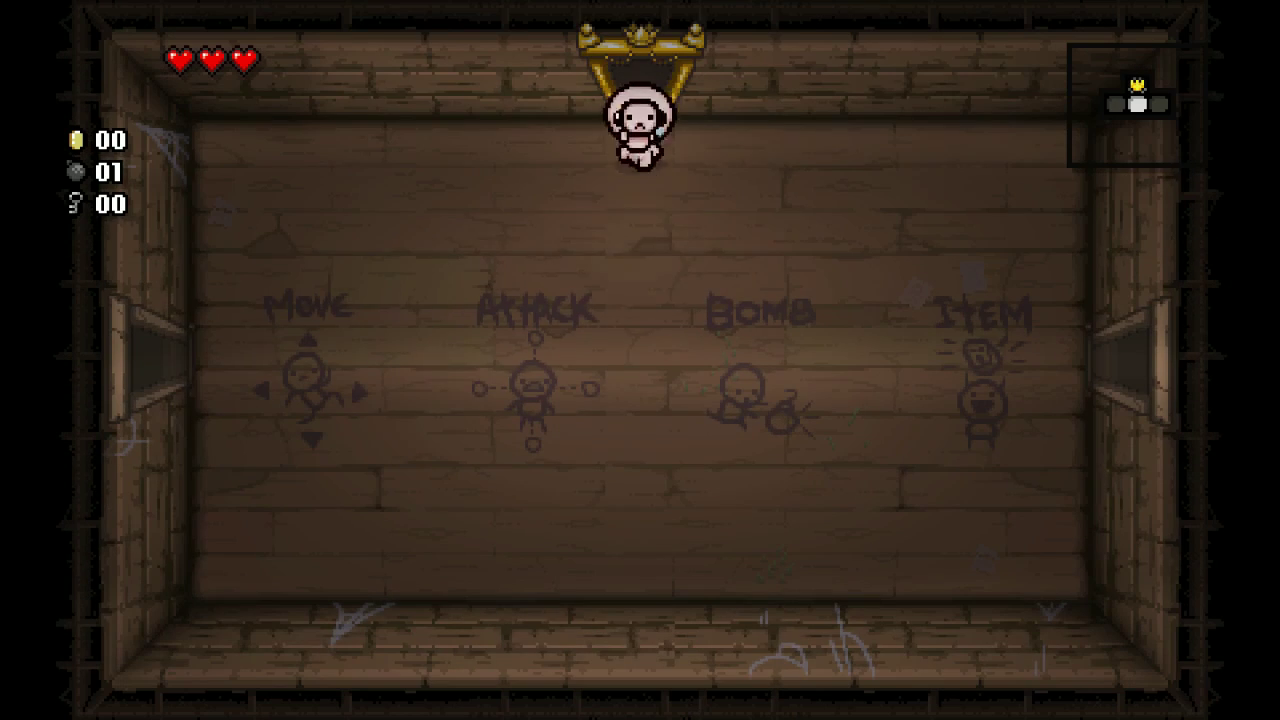
Walk from the starting room through the west door into the adjacent spider room
{"action": "key", "text": "a"}
{"action": "key", "text": "Left"}
{"action": "key", "text": "a"}
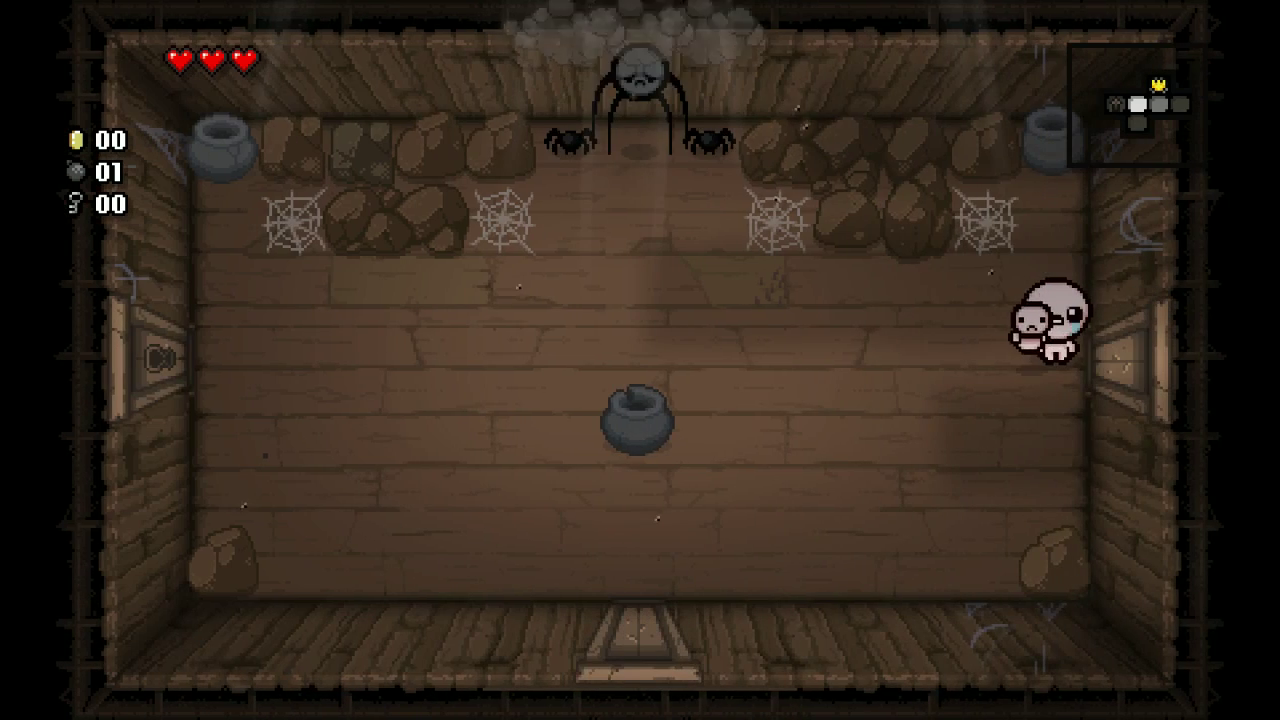
Fight the spiders around the central pot, shooting tears at them while moving about the room
{"action": "key", "text": "Left"}
{"action": "key", "text": "a"}
{"action": "key", "text": "s"}
{"action": "key", "text": "Left"}
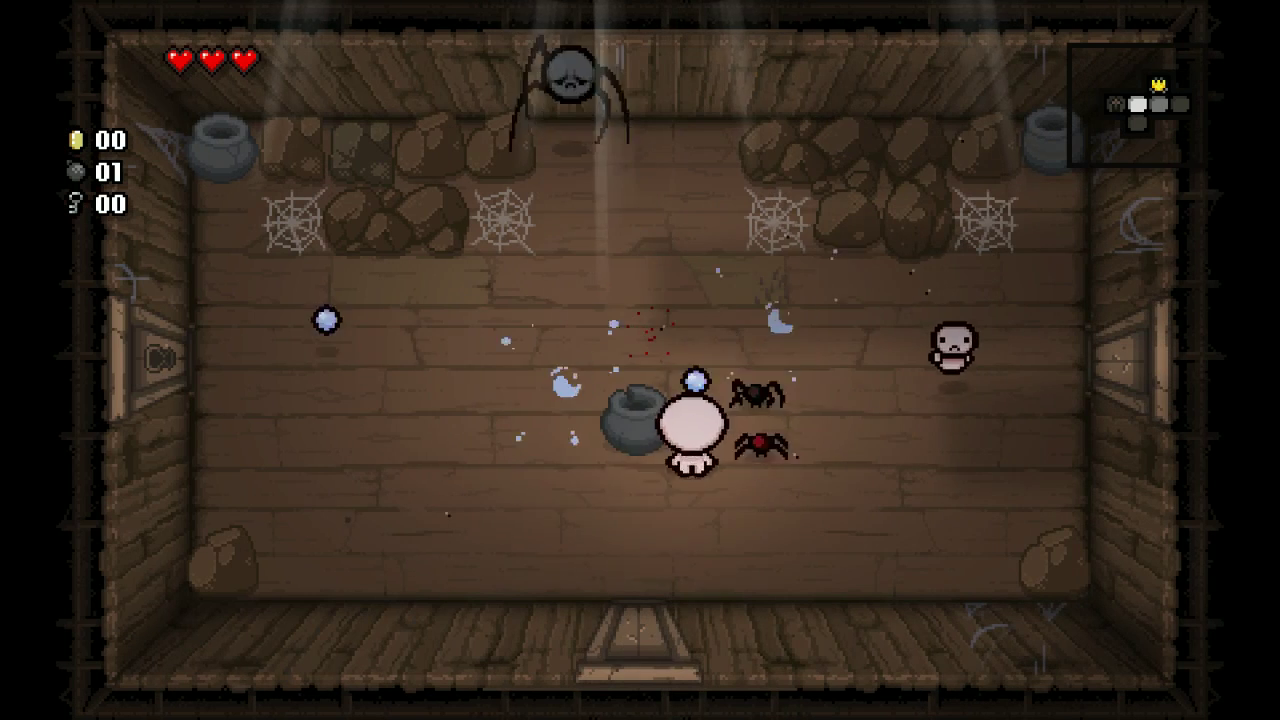
{"action": "key", "text": "Right"}
{"action": "key", "text": "d"}
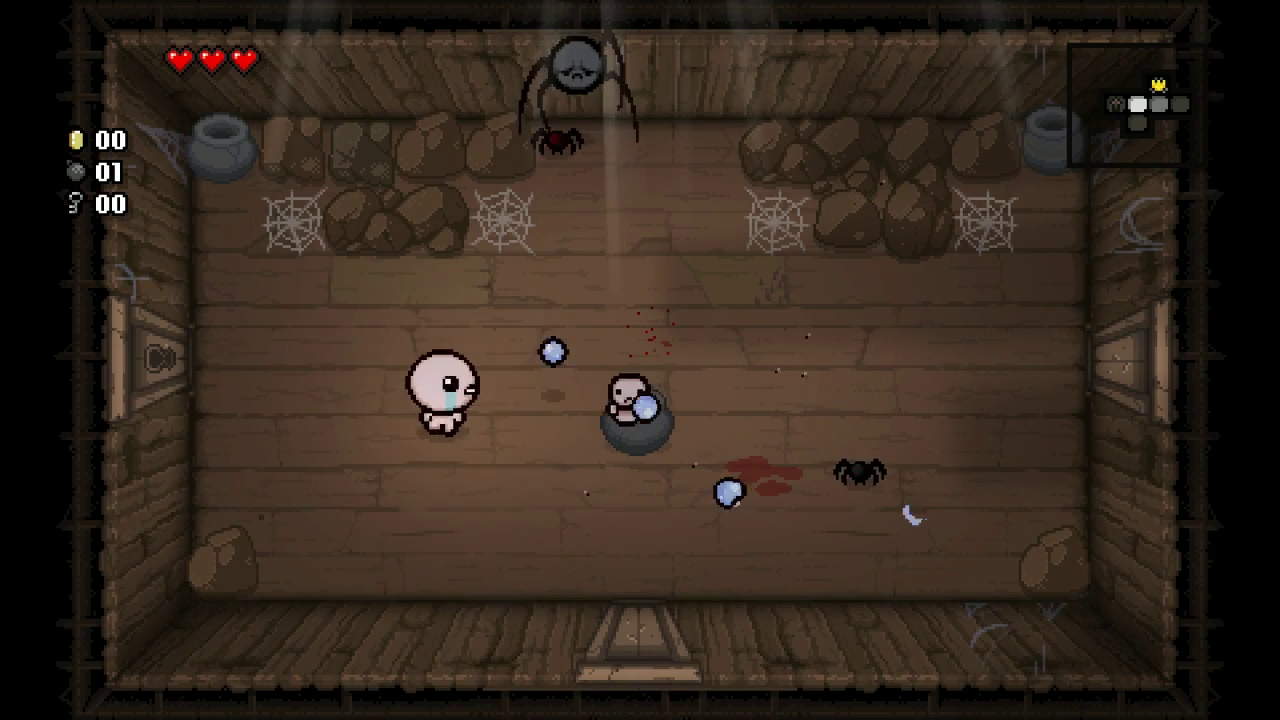
{"action": "key", "text": "s"}
{"action": "key", "text": "w"}
{"action": "key", "text": "a"}
{"action": "key", "text": "Up"}
{"action": "key", "text": "w"}
{"action": "key", "text": "d"}
{"action": "key", "text": "Up"}
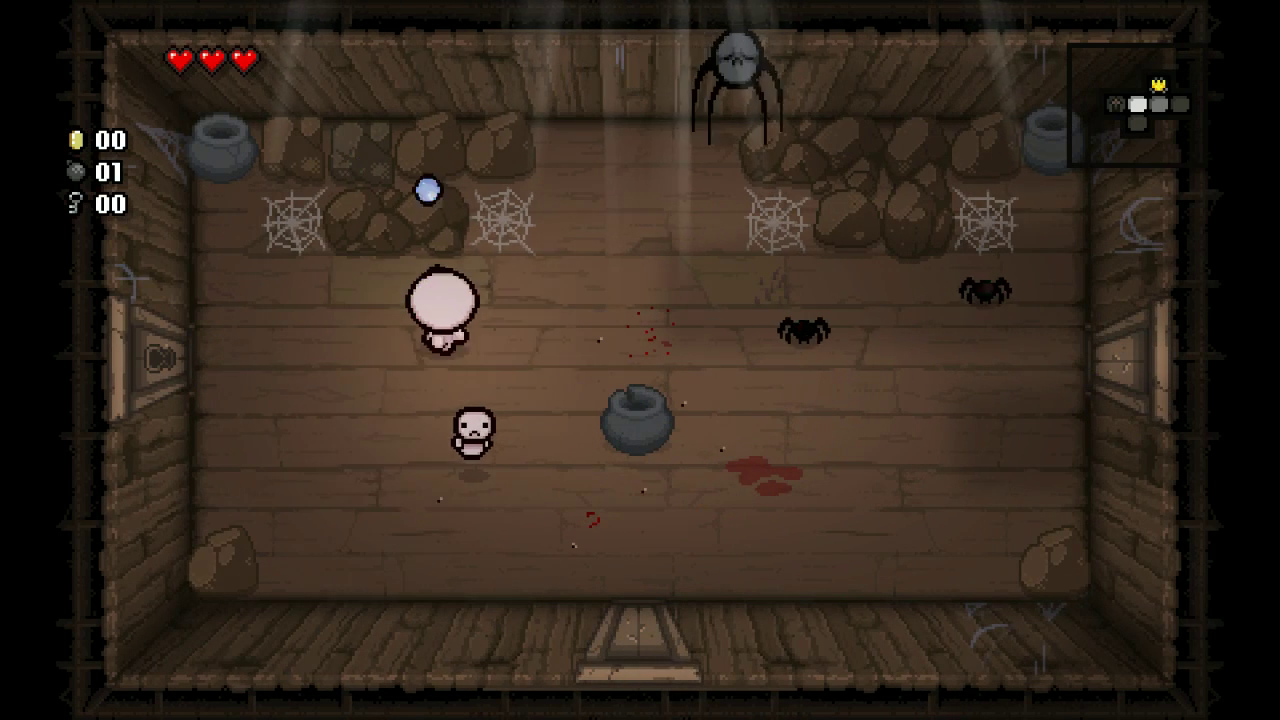
{"action": "key", "text": "a"}
{"action": "key", "text": "Right"}
{"action": "key", "text": "w"}
{"action": "key", "text": "d"}
{"action": "key", "text": "s"}
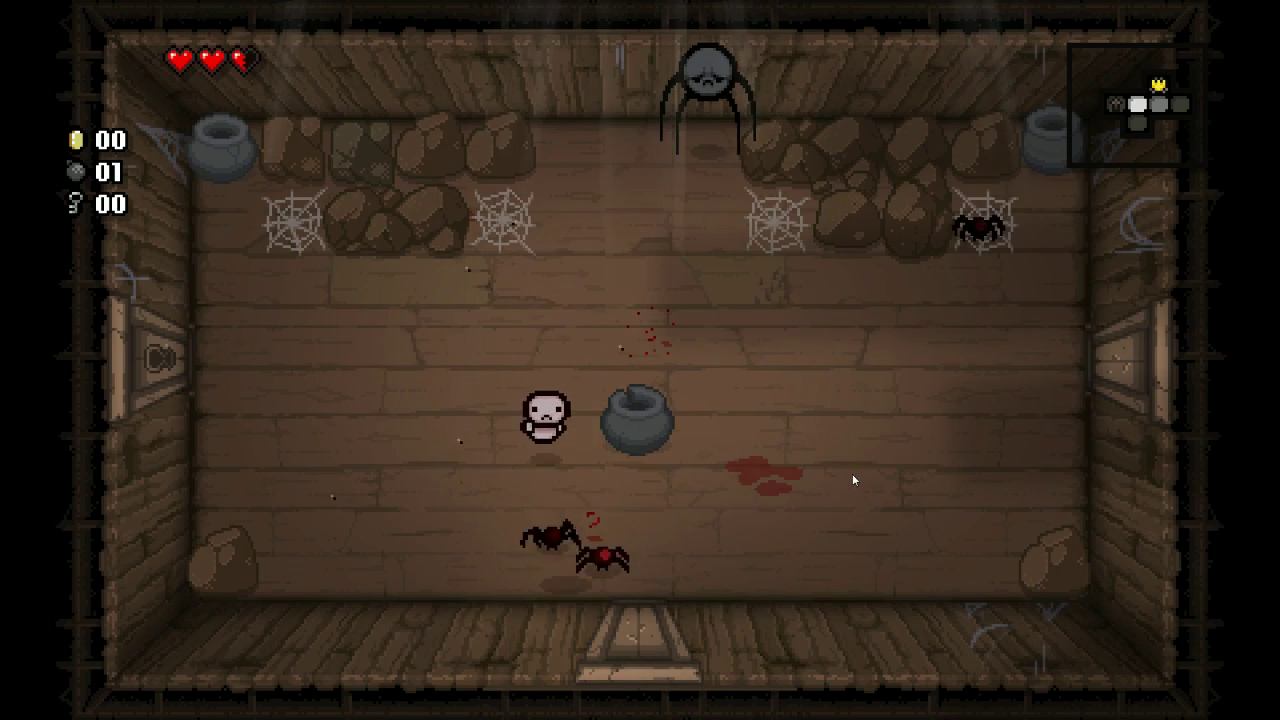
Pause the game and switch back and forth between it and the desktop
{"action": "key", "text": "Escape"}
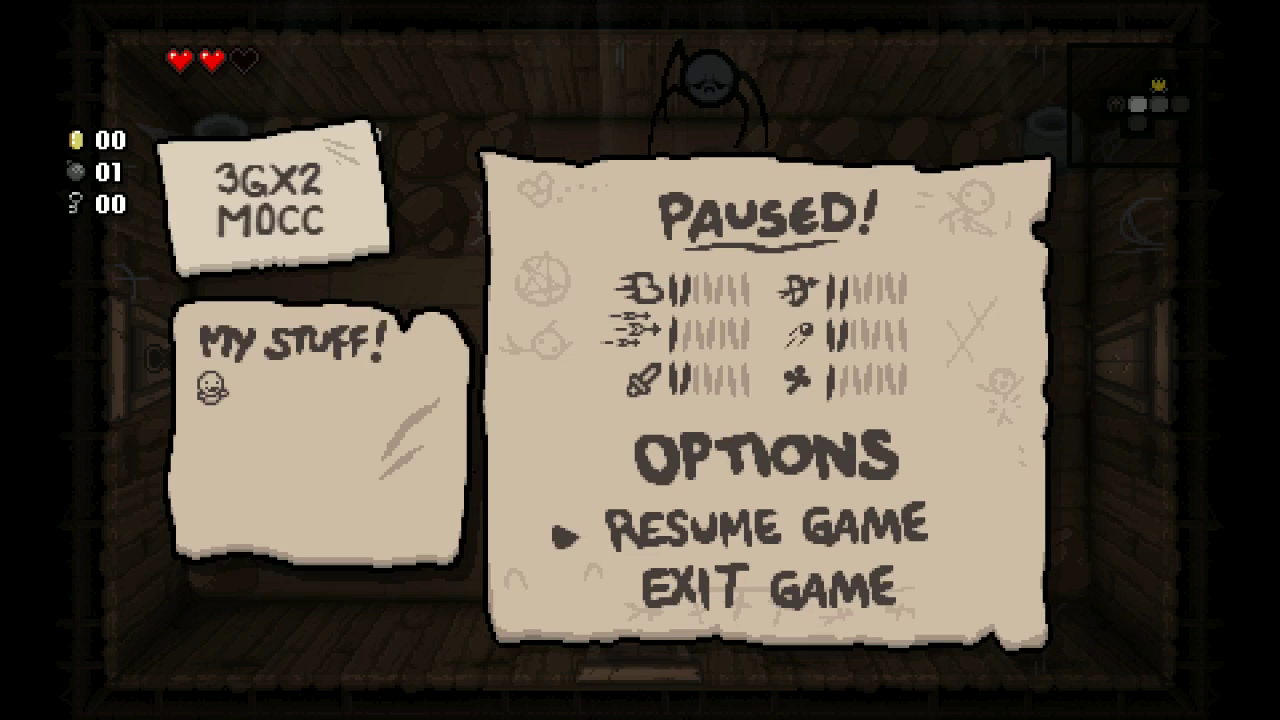
{"action": "key", "text": "alt+Tab"}
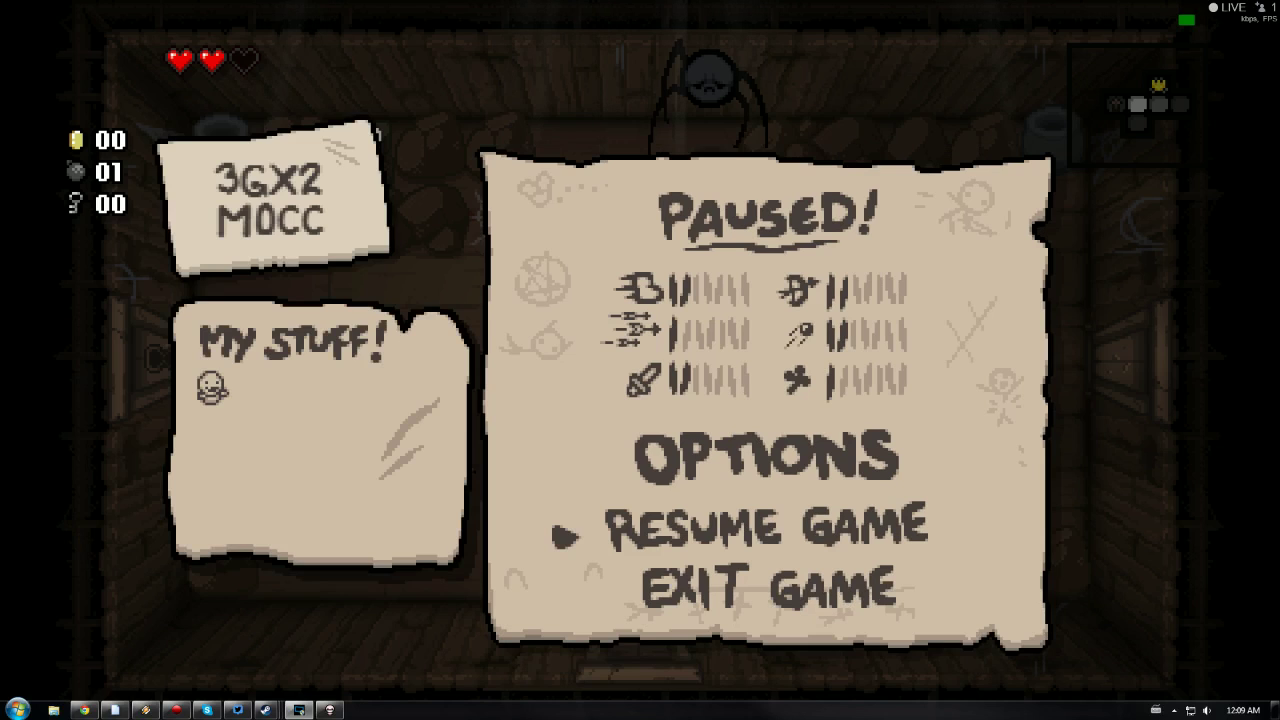
{"action": "key", "text": "alt+Tab"}
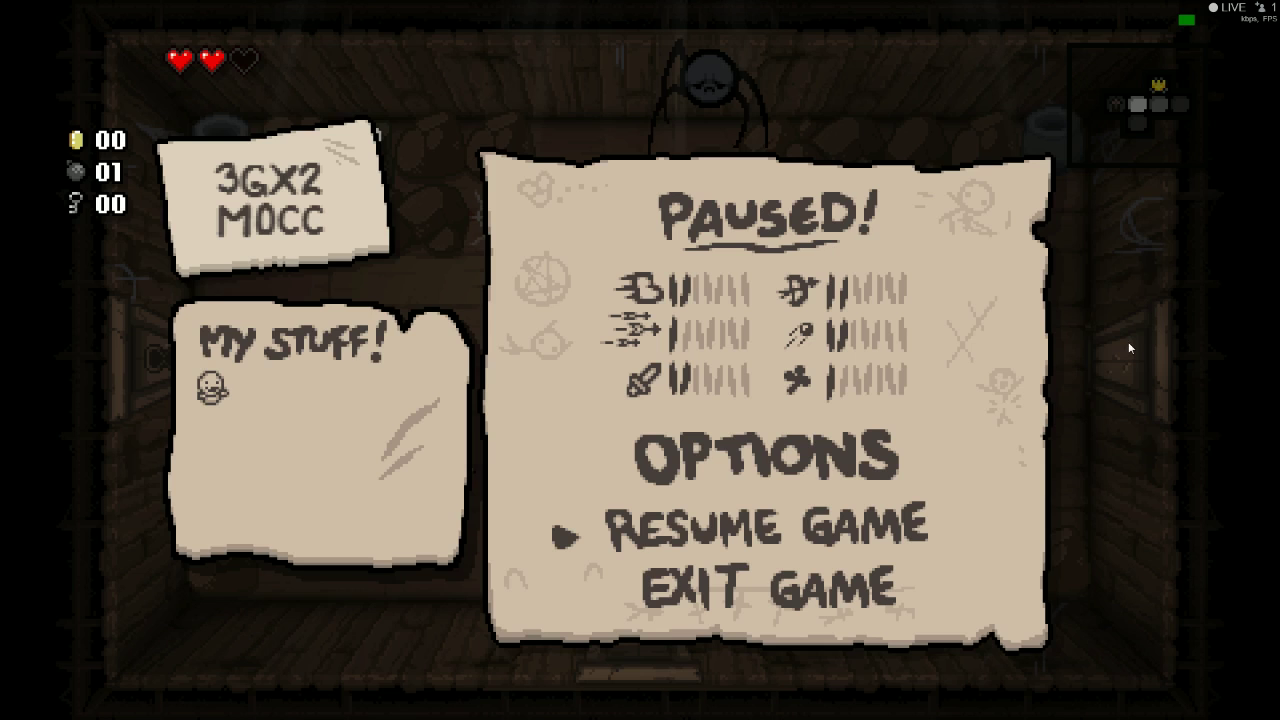
{"action": "key", "text": "alt+Tab"}
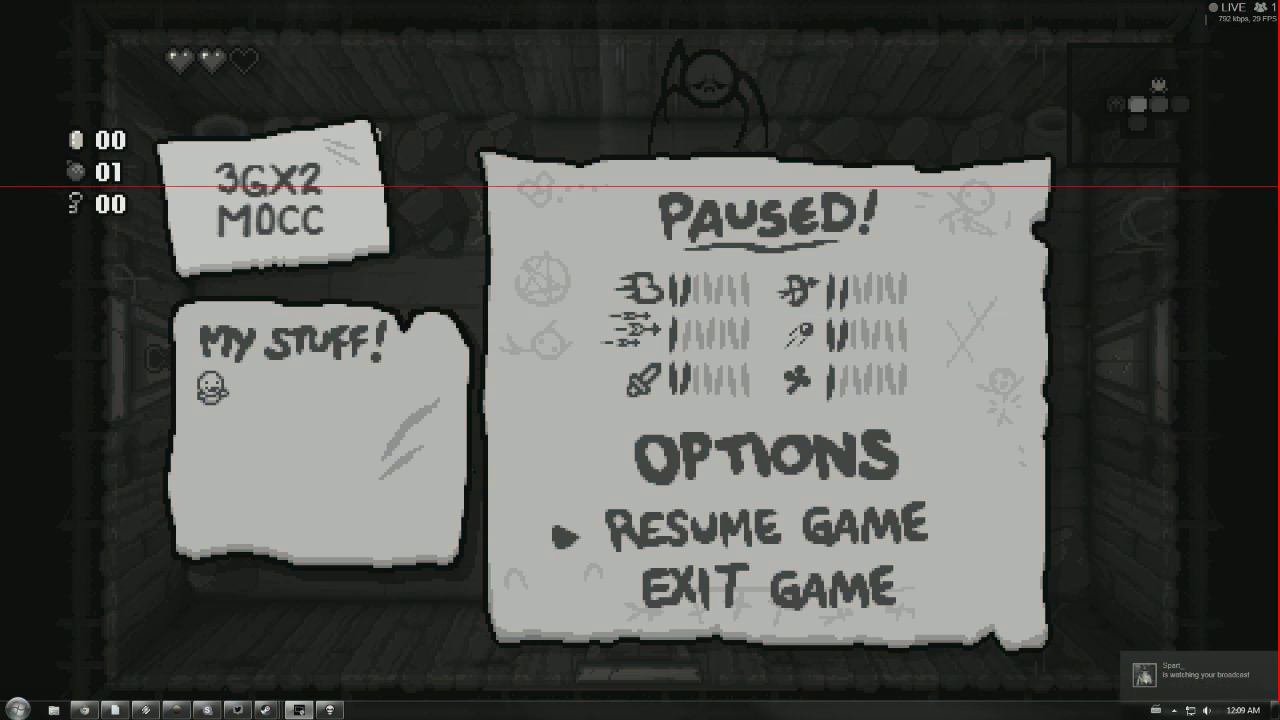
{"action": "key", "text": "alt+Tab"}
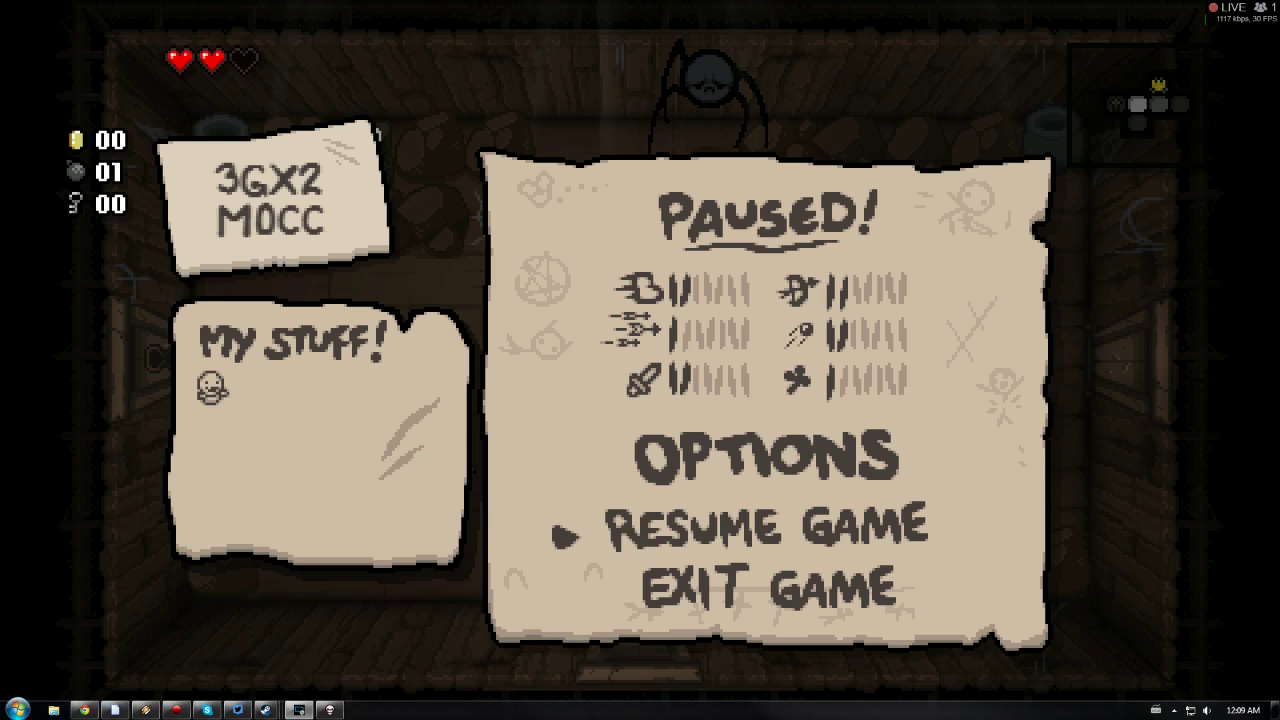
Capture screen regions showing the live broadcast's viewer and upload stats and the area beside the paused game's heart counter
{"action": "key", "text": "Print"}
{"action": "left_click_drag", "start_coordinate": [1199, 14], "coordinate": [1277, 55]}
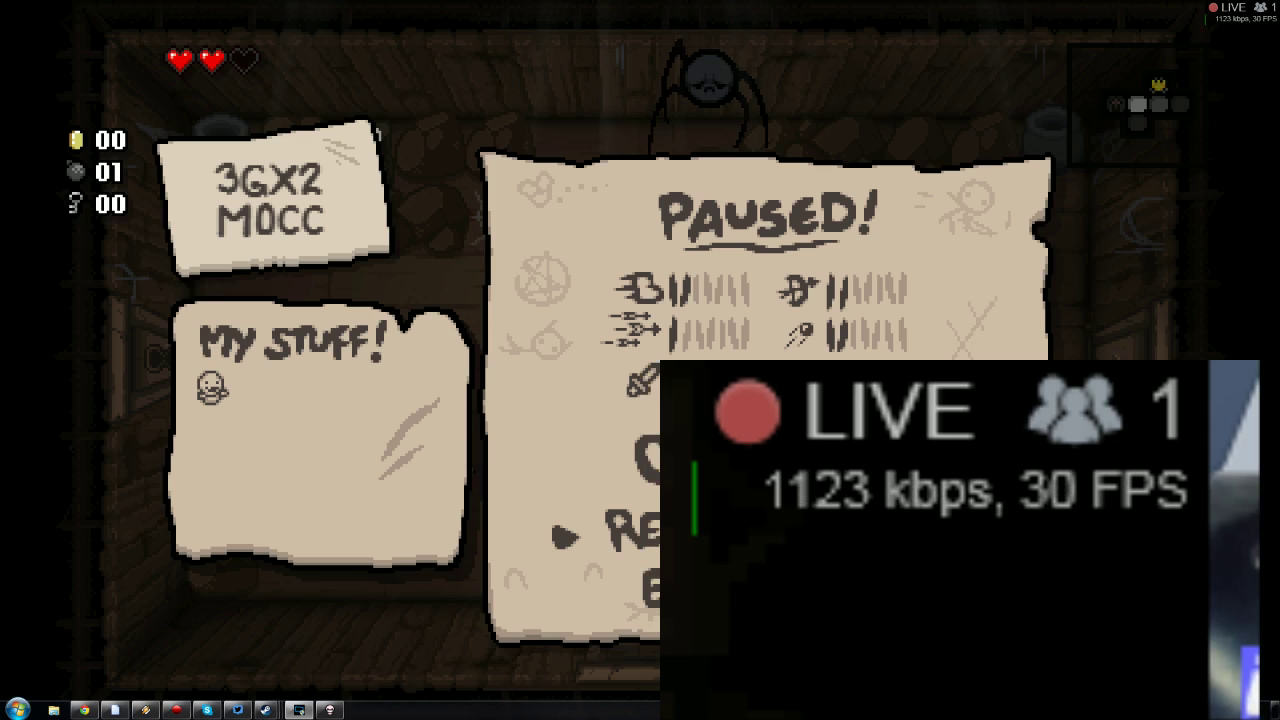
{"action": "key", "text": "Print"}
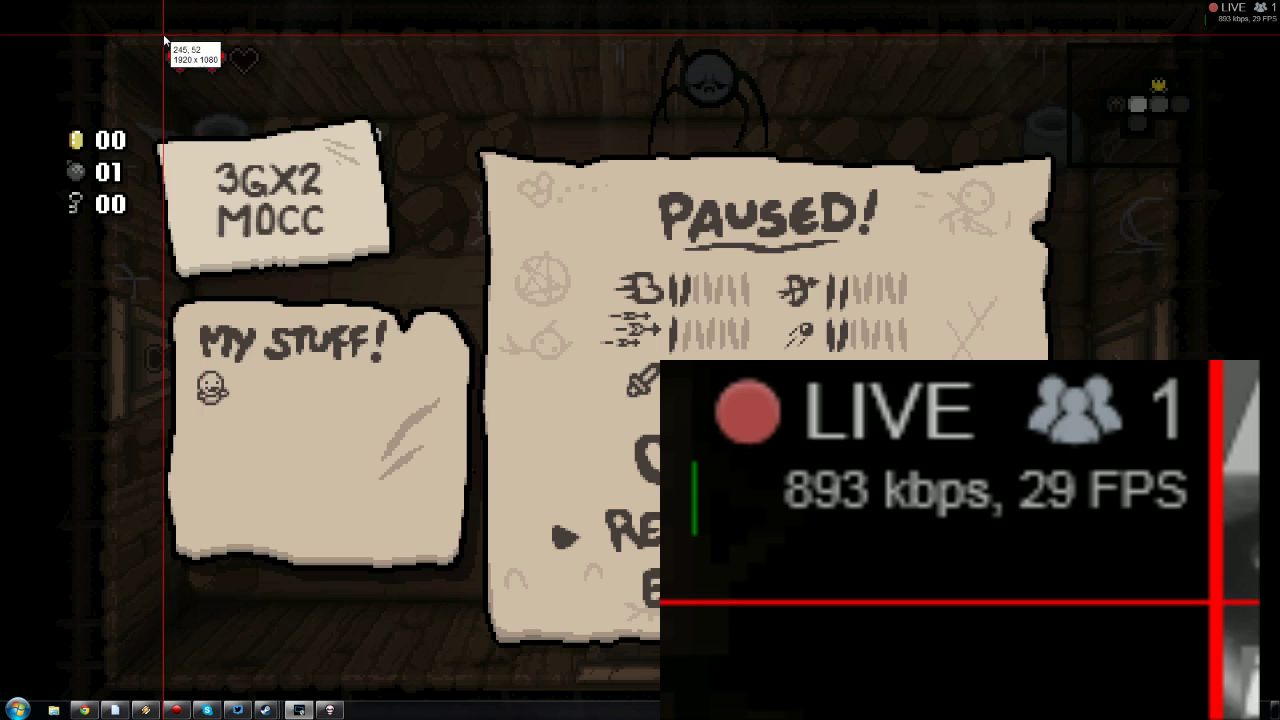
{"action": "left_click_drag", "start_coordinate": [166, 50], "coordinate": [0, 0]}
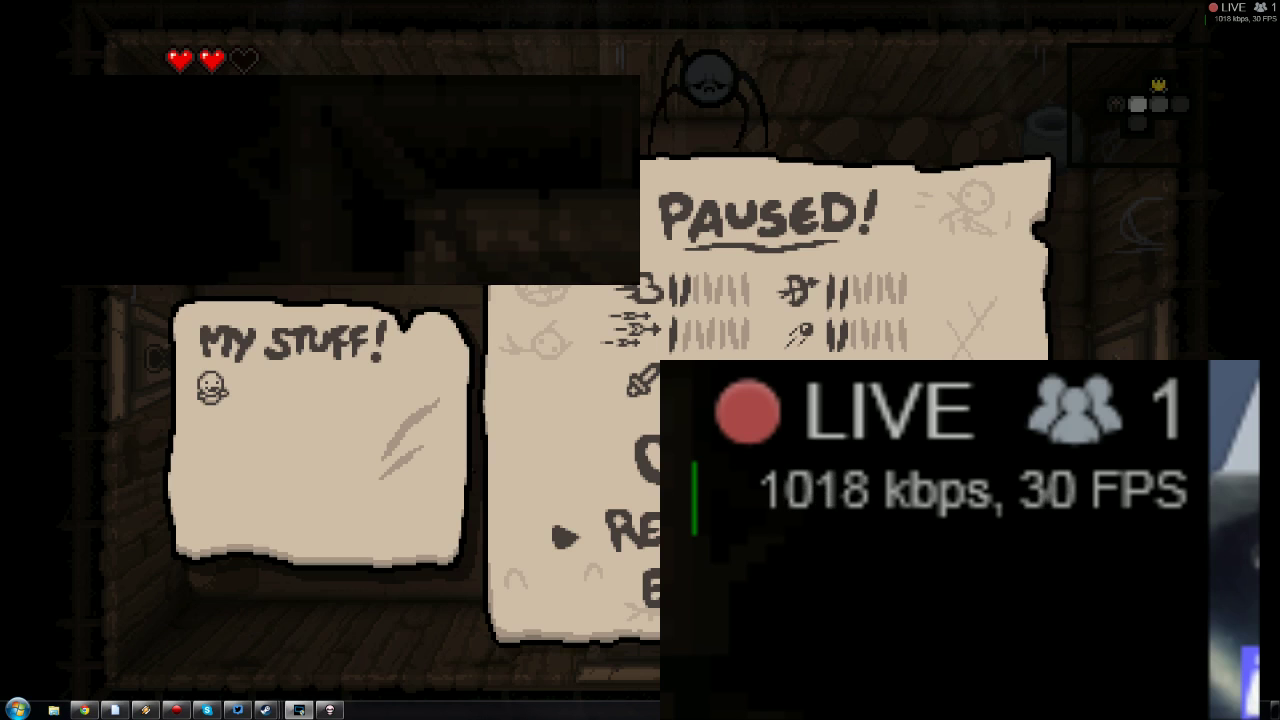
Open the Steam overlay over the paused game and capture the screen region containing its Broadcast section
{"action": "key", "text": "shift+Tab"}
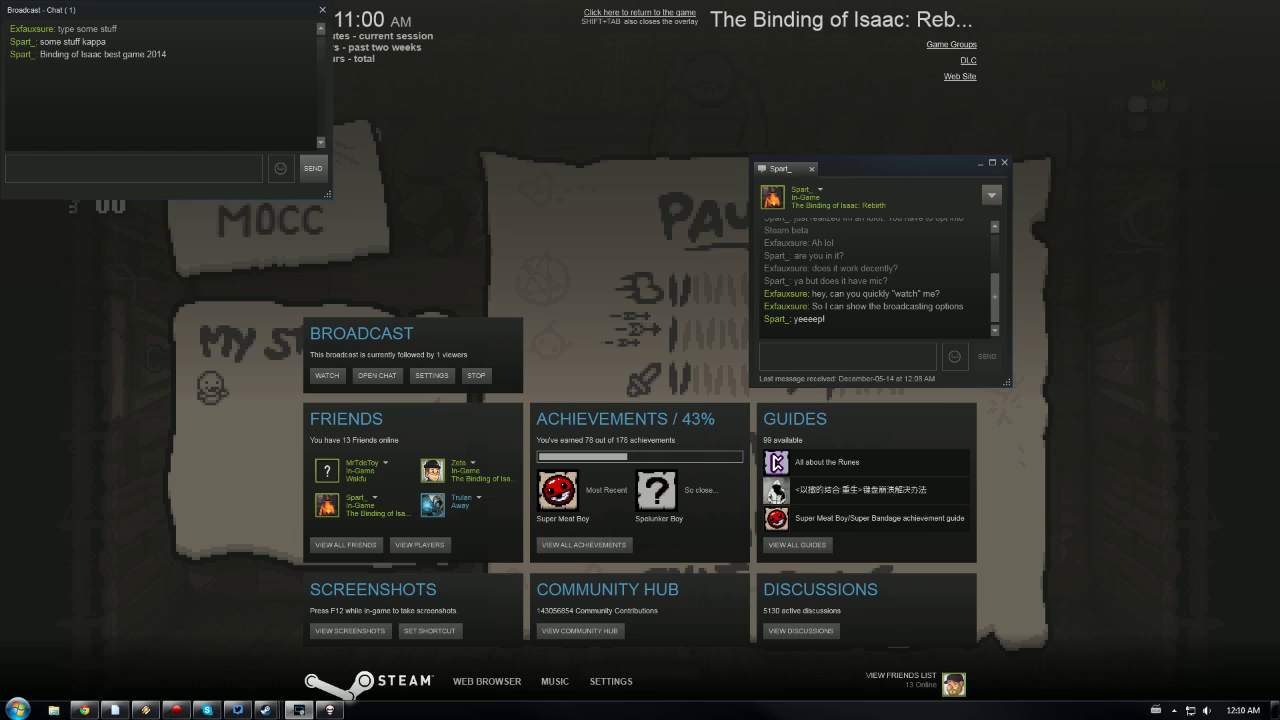
{"action": "key", "text": "Print"}
{"action": "left_click_drag", "start_coordinate": [300, 304], "coordinate": [524, 382]}
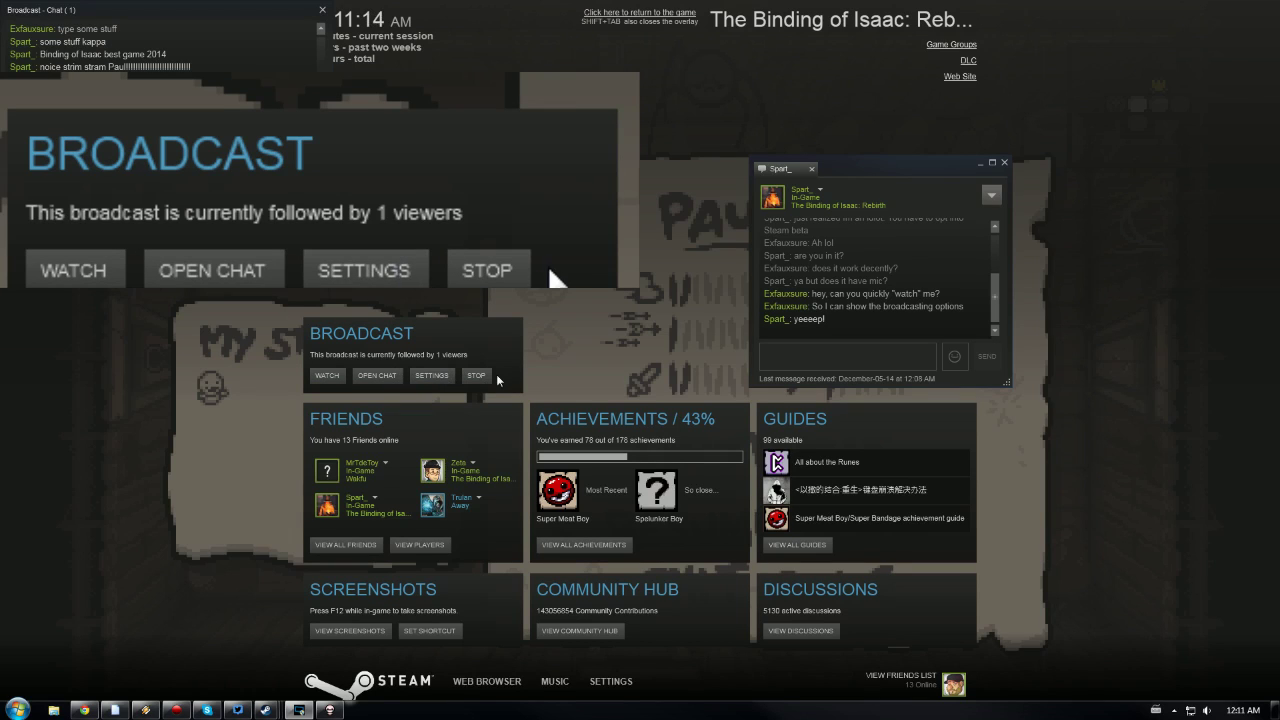
Reply "Yes" to the viewer's question in the broadcast chat
{"action": "left_click", "coordinate": [327, 375]}
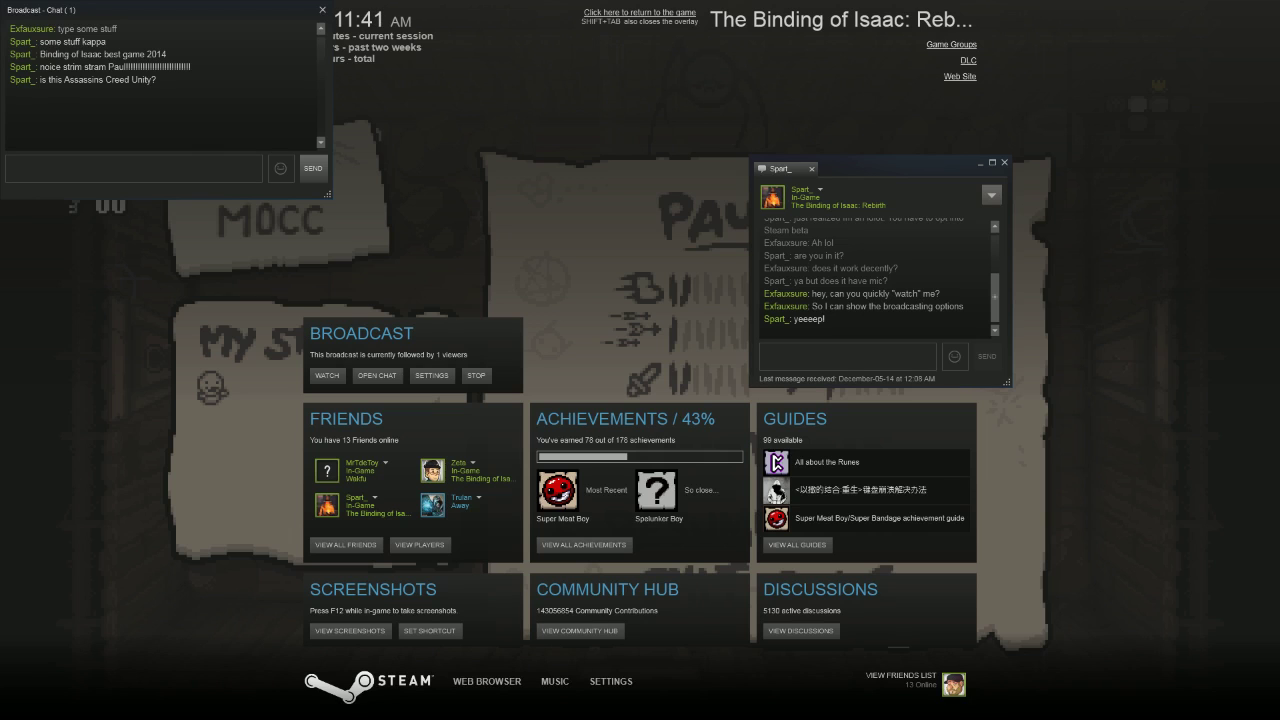
{"action": "type", "text": "Yes"}
{"action": "key", "text": "Return"}
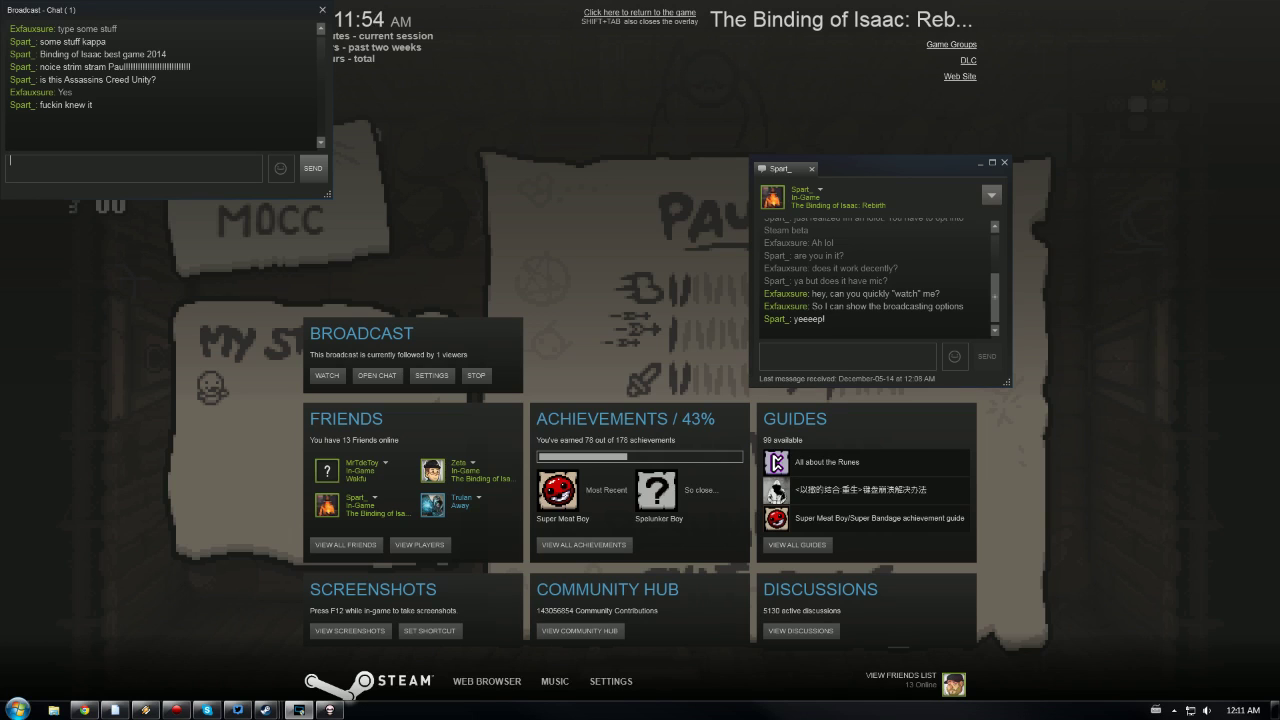
Open the broadcasting settings from the overlay's Broadcast section
{"action": "left_click", "coordinate": [436, 377]}
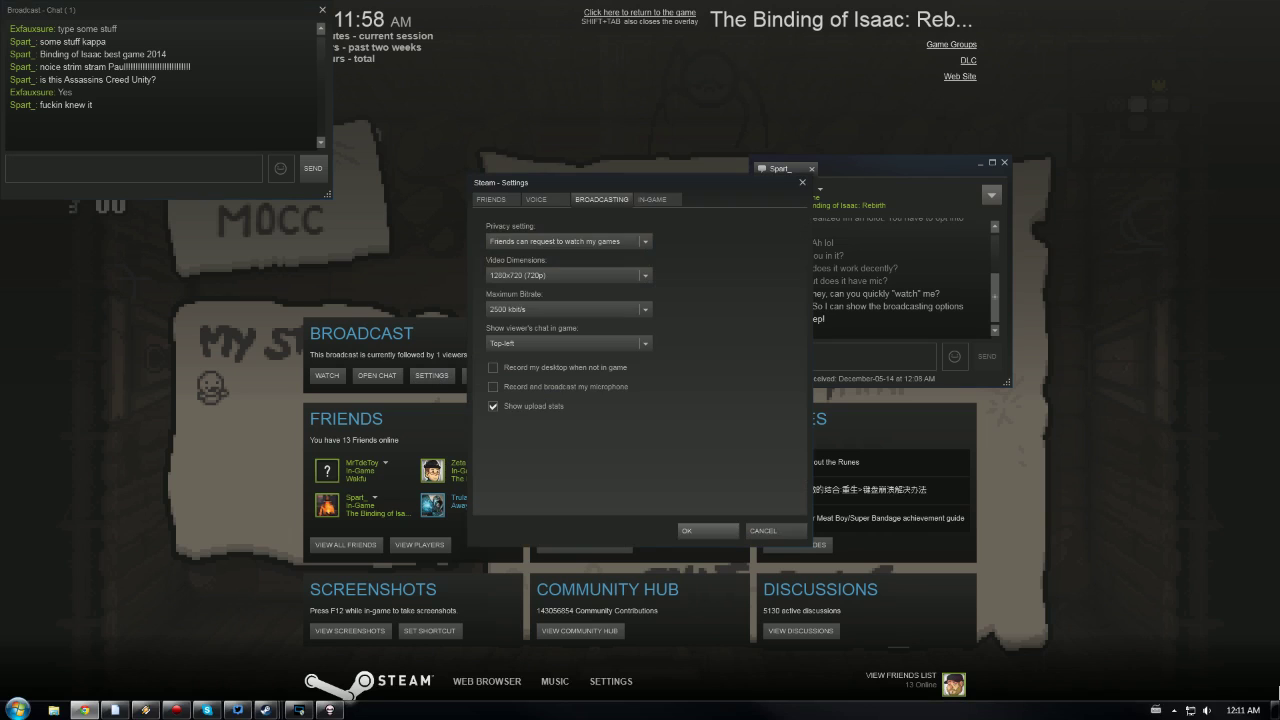